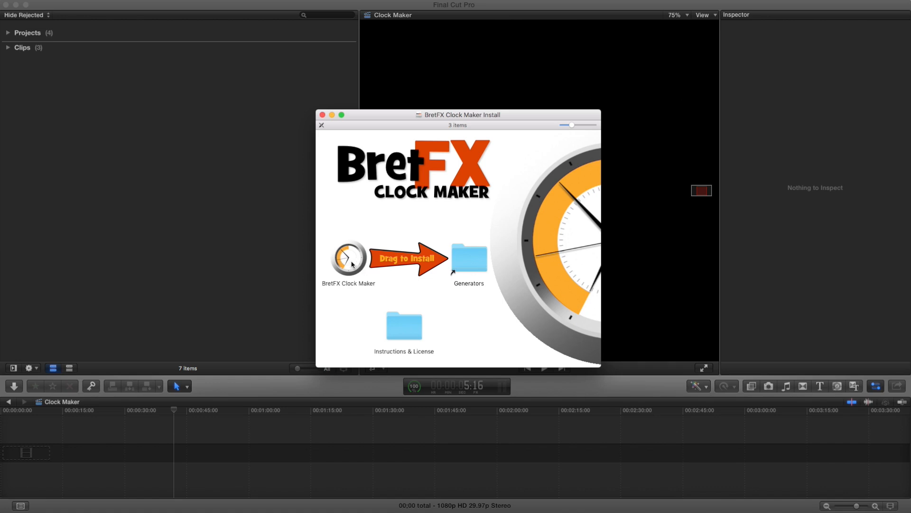
Switch from the BretFX Clock Maker Install window to Final Cut Pro and select the custom BretFX Clock Maker generator
{"action": "left_click", "coordinate": [353, 265]}
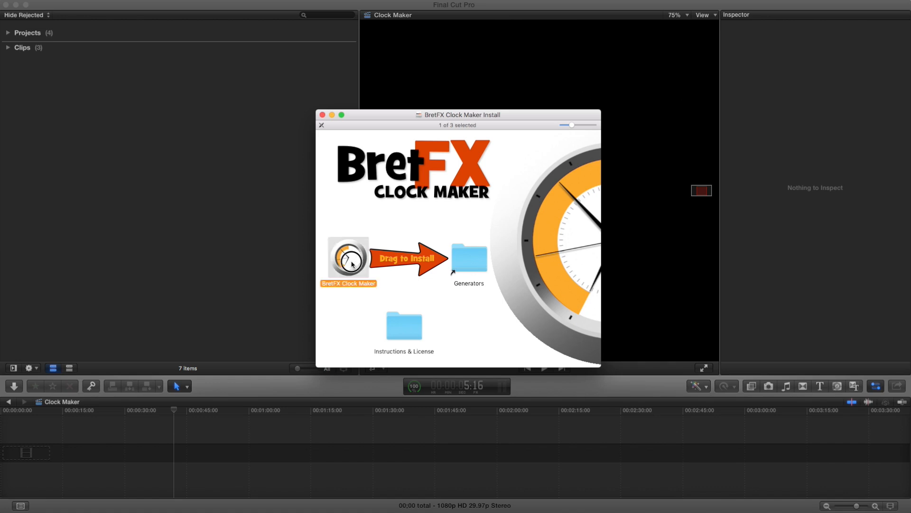
{"action": "mouse_move", "coordinate": [352, 265]}
{"action": "left_mouse_down"}
{"action": "mouse_move", "coordinate": [466, 263]}
{"action": "mouse_move", "coordinate": [126, 252]}
{"action": "mouse_move", "coordinate": [352, 264]}
{"action": "left_mouse_up"}
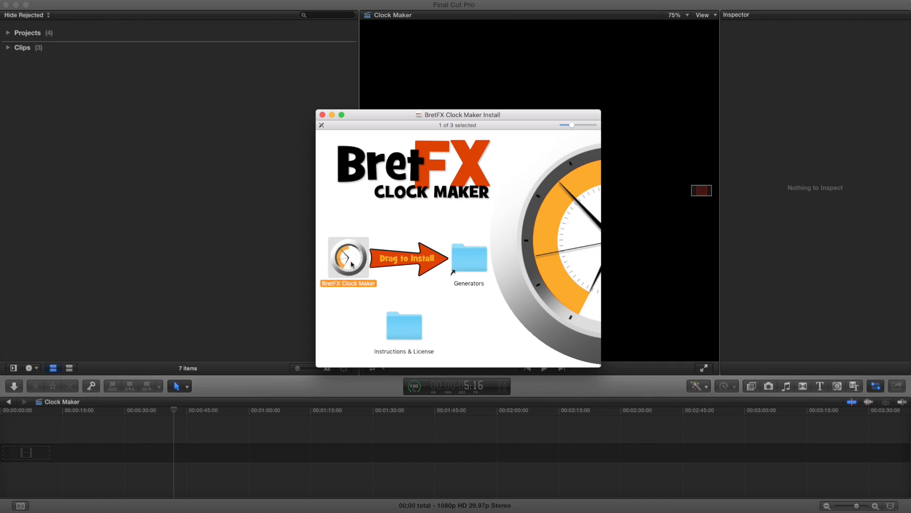
{"action": "left_click", "coordinate": [420, 8]}
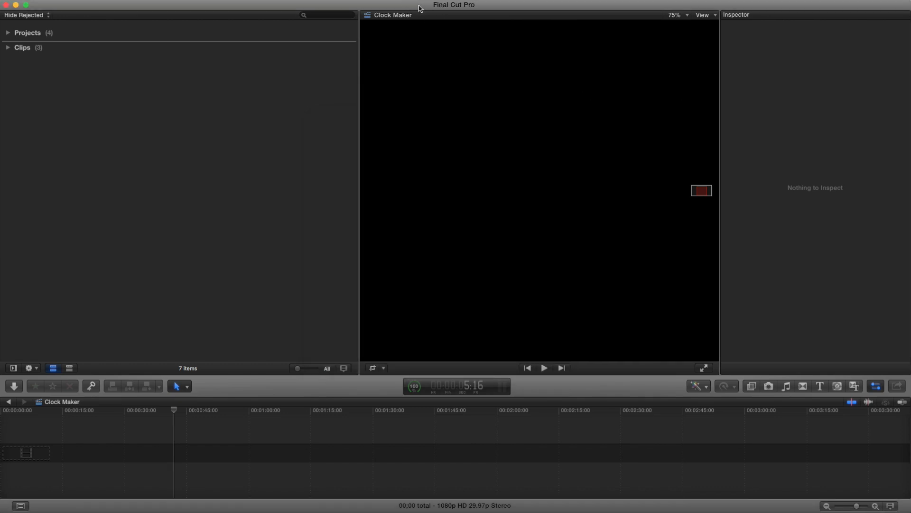
{"action": "left_click", "coordinate": [838, 388]}
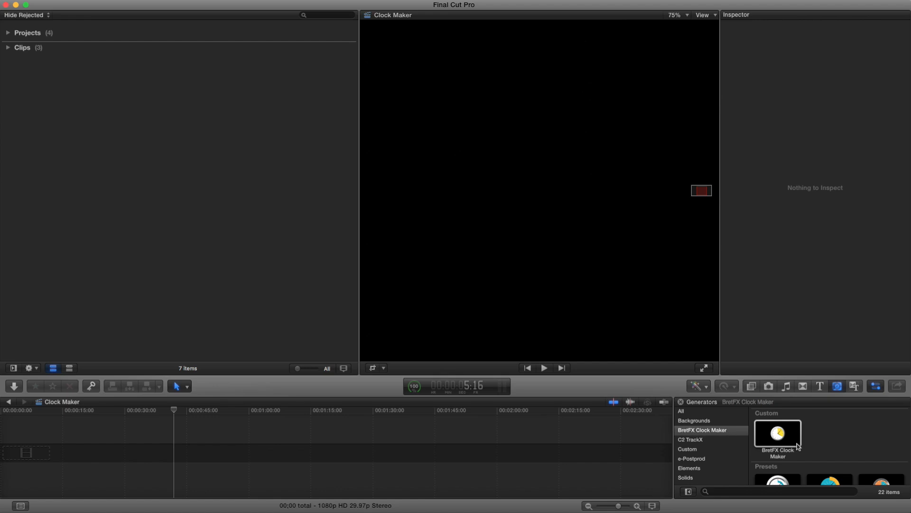
{"action": "left_click", "coordinate": [781, 442]}
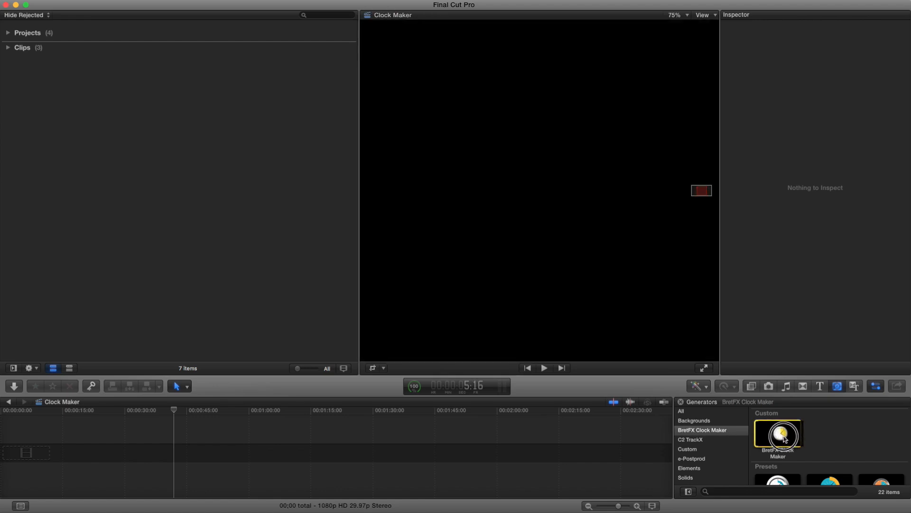
Preview the BretFX Clock Maker presets, including Bold, Dark, Firehouse, Iconic, Propeller, Roman and Stopwatch
{"action": "scroll", "coordinate": [782, 441], "scroll_direction": "down", "scroll_amount": 3}
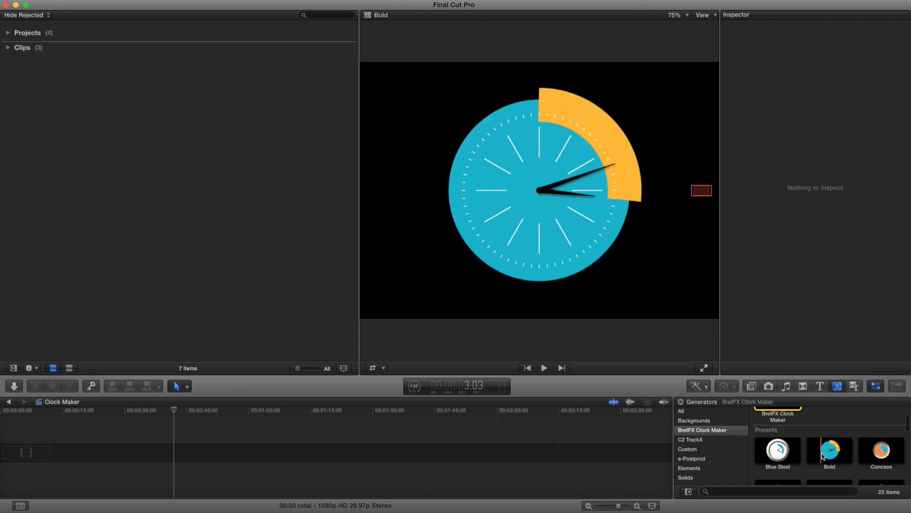
{"action": "scroll", "coordinate": [783, 454], "scroll_direction": "down", "scroll_amount": 2}
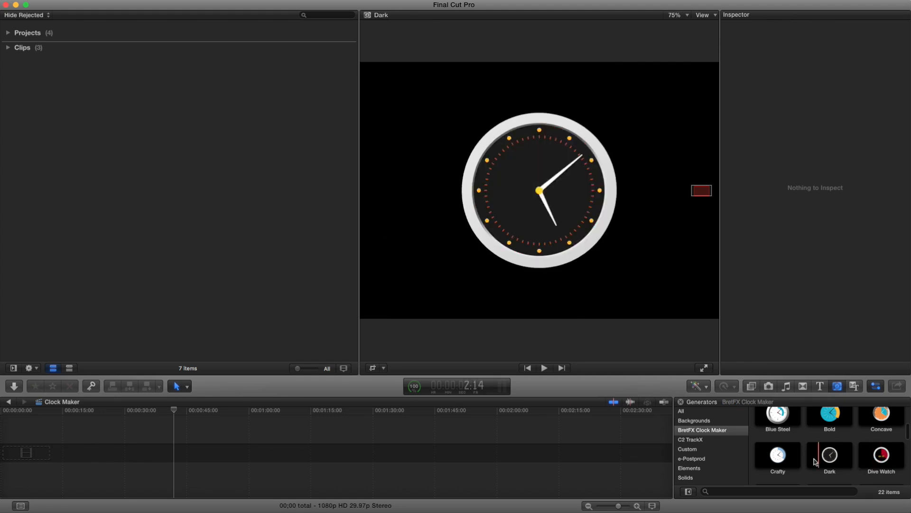
{"action": "scroll", "coordinate": [785, 456], "scroll_direction": "down", "scroll_amount": 1}
{"action": "scroll", "coordinate": [786, 457], "scroll_direction": "down", "scroll_amount": 1}
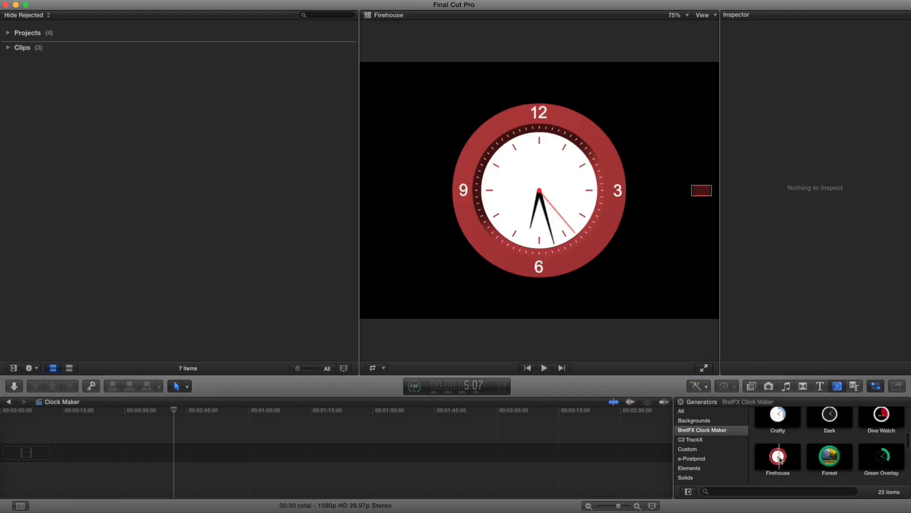
{"action": "scroll", "coordinate": [765, 459], "scroll_direction": "down", "scroll_amount": 2}
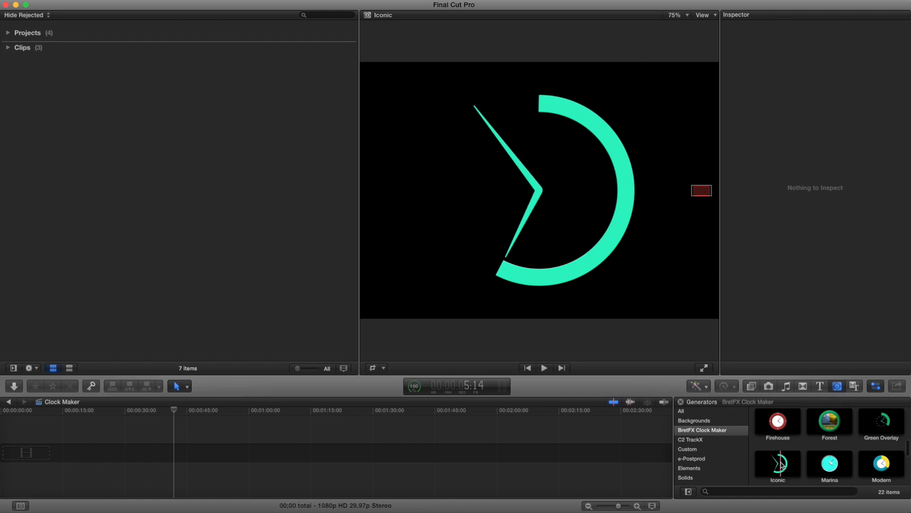
{"action": "scroll", "coordinate": [807, 468], "scroll_direction": "down", "scroll_amount": 2}
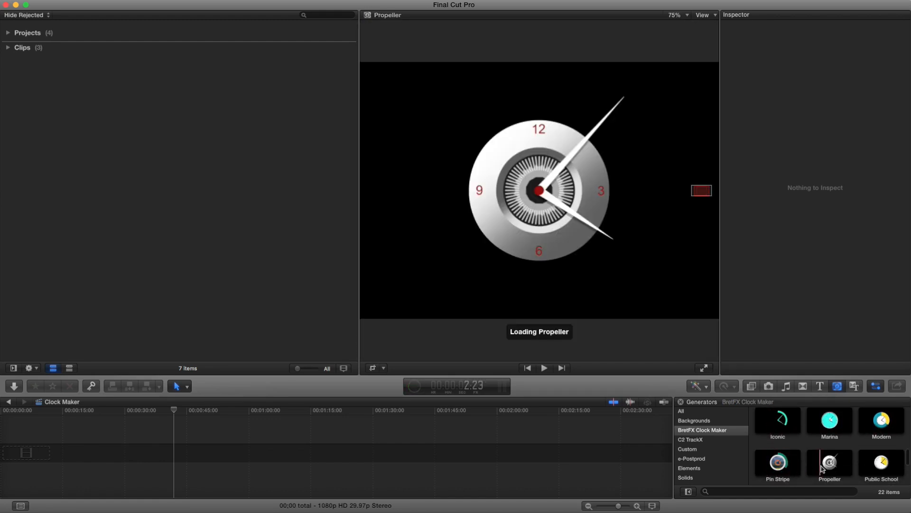
{"action": "scroll", "coordinate": [788, 465], "scroll_direction": "down", "scroll_amount": 2}
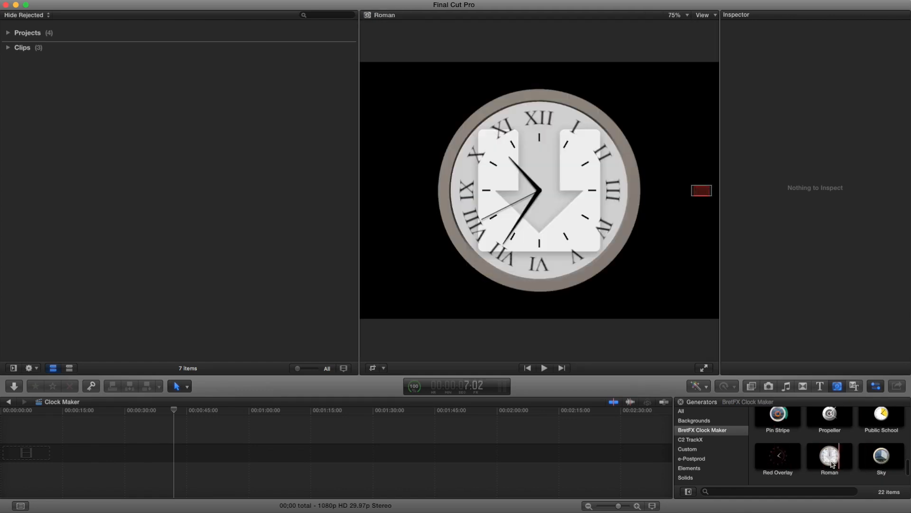
{"action": "scroll", "coordinate": [788, 463], "scroll_direction": "down", "scroll_amount": 2}
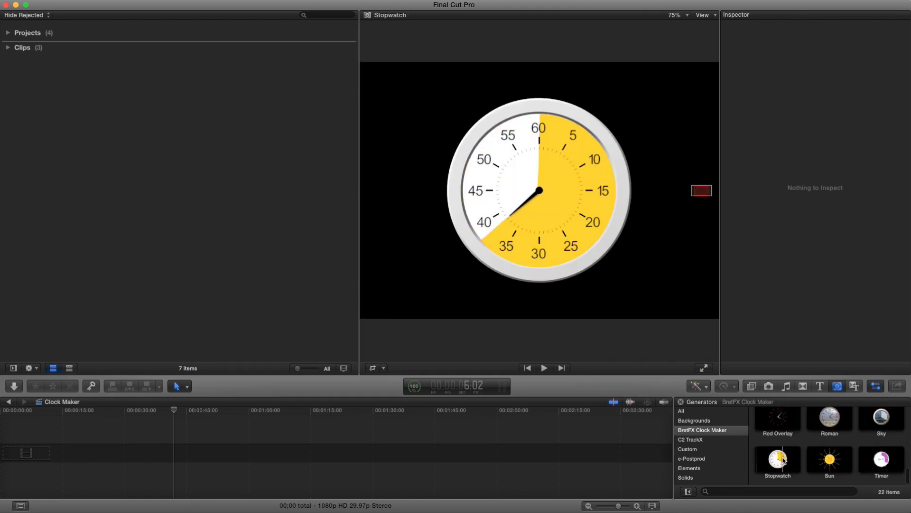
{"action": "scroll", "coordinate": [785, 461], "scroll_direction": "up", "scroll_amount": 4}
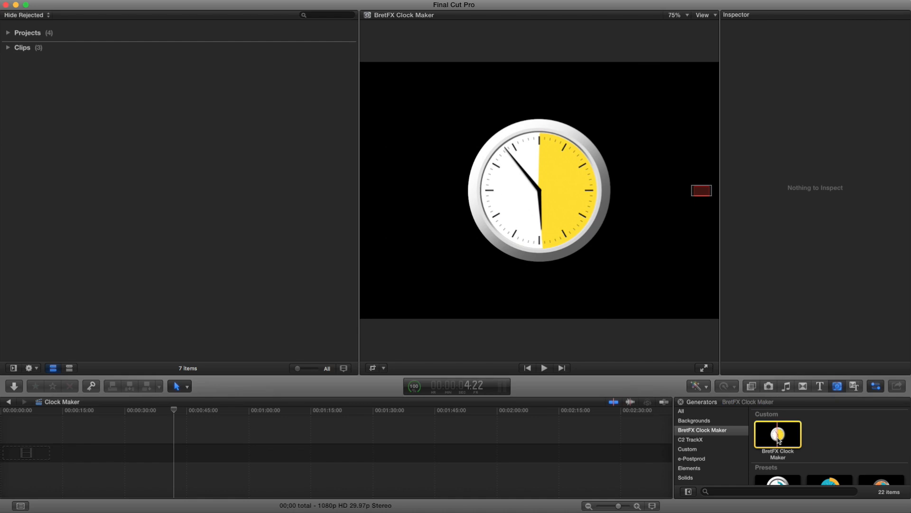
Add the custom BretFX Clock Maker generator to the empty timeline with video properties 1080p HD, 1920x1080, 29.97p
{"action": "left_click_drag", "start_coordinate": [783, 459], "coordinate": [264, 430]}
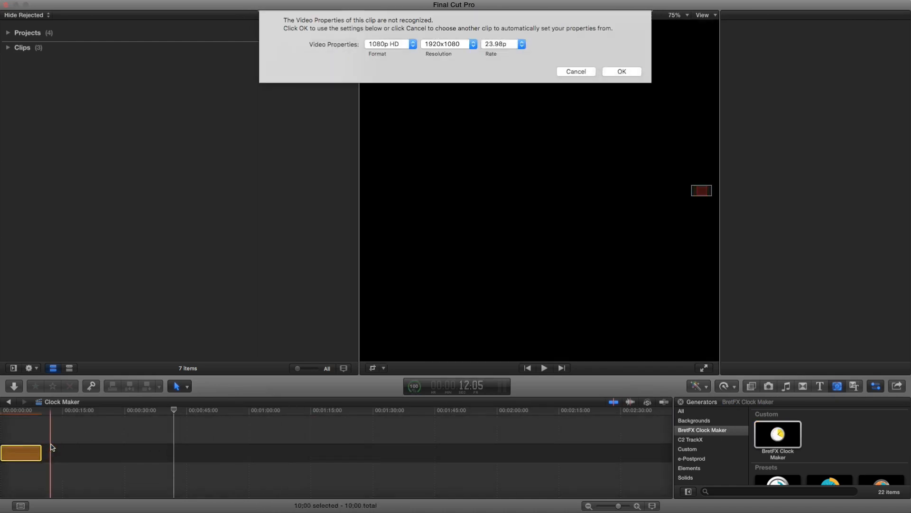
{"action": "left_click", "coordinate": [520, 46]}
{"action": "left_click", "coordinate": [502, 70]}
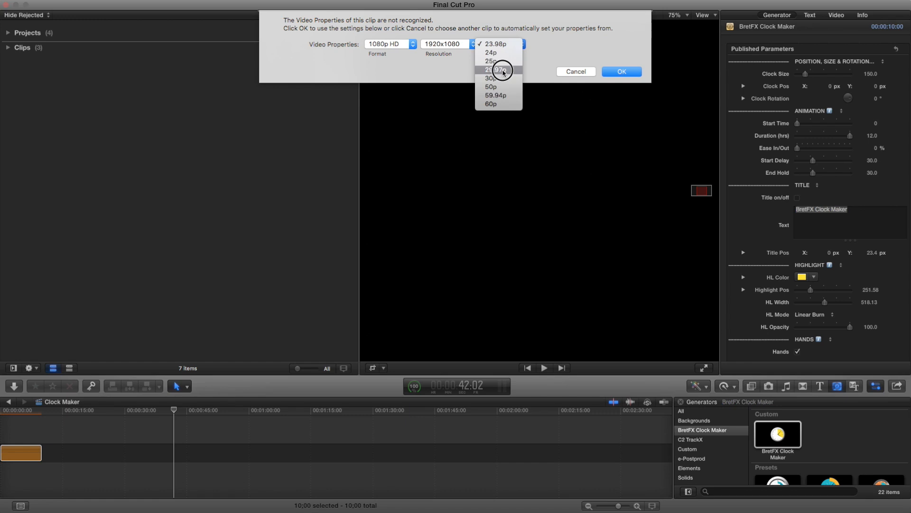
{"action": "left_click", "coordinate": [622, 73]}
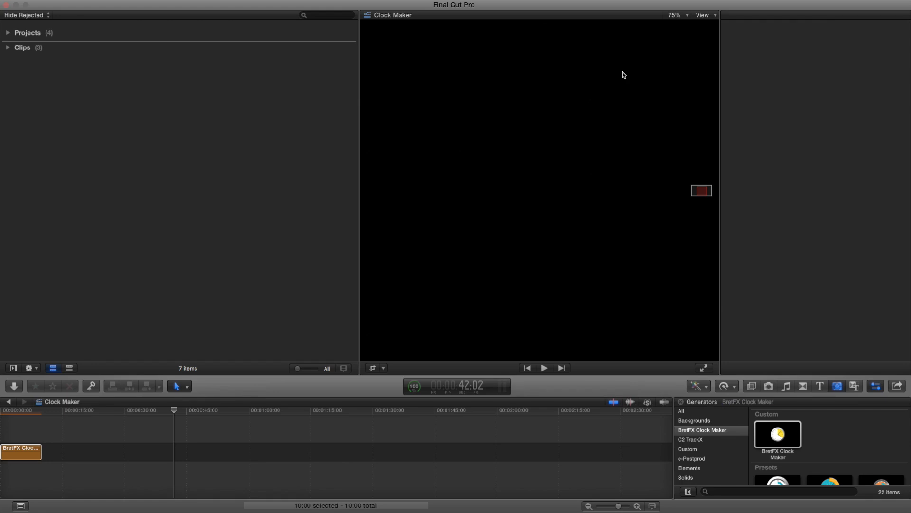
Select the BretFX Clock Maker clip and fit it to the timeline width
{"action": "left_click", "coordinate": [22, 414]}
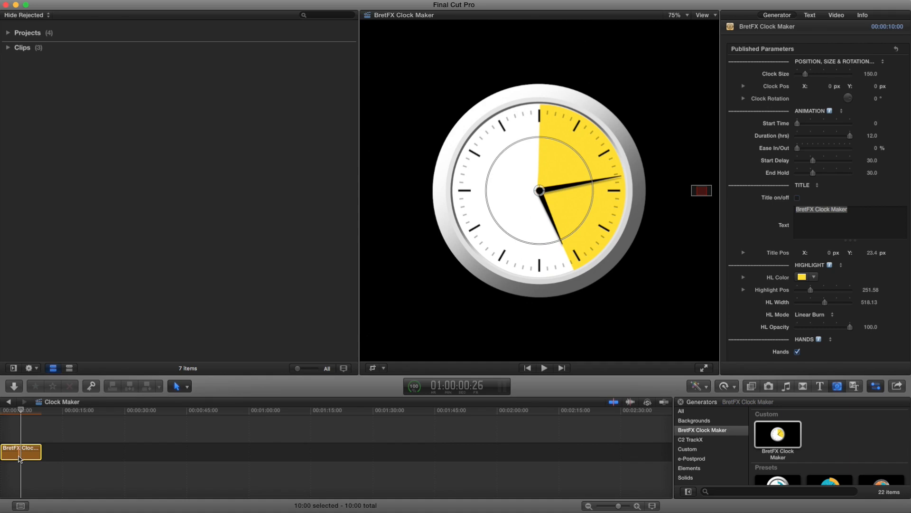
{"action": "left_click", "coordinate": [22, 435]}
{"action": "left_click", "coordinate": [25, 453]}
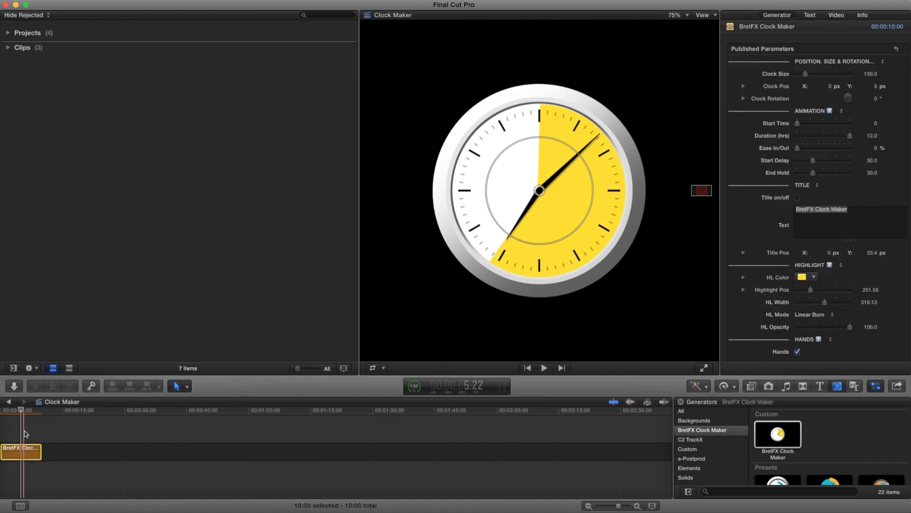
{"action": "key", "text": "shift+z"}
Scrub through and play the clock animation, and return the playhead to the start of the clip
{"action": "left_click_drag", "start_coordinate": [98, 411], "coordinate": [278, 416]}
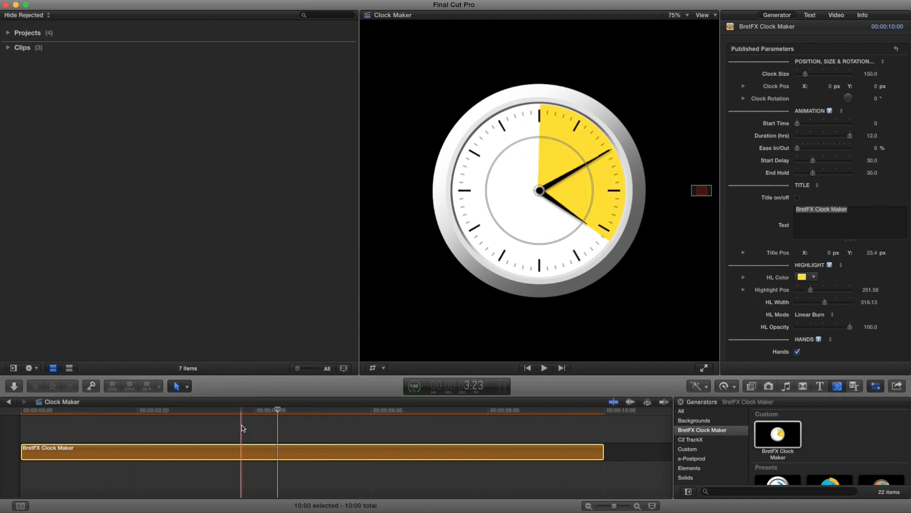
{"action": "key", "text": "space"}
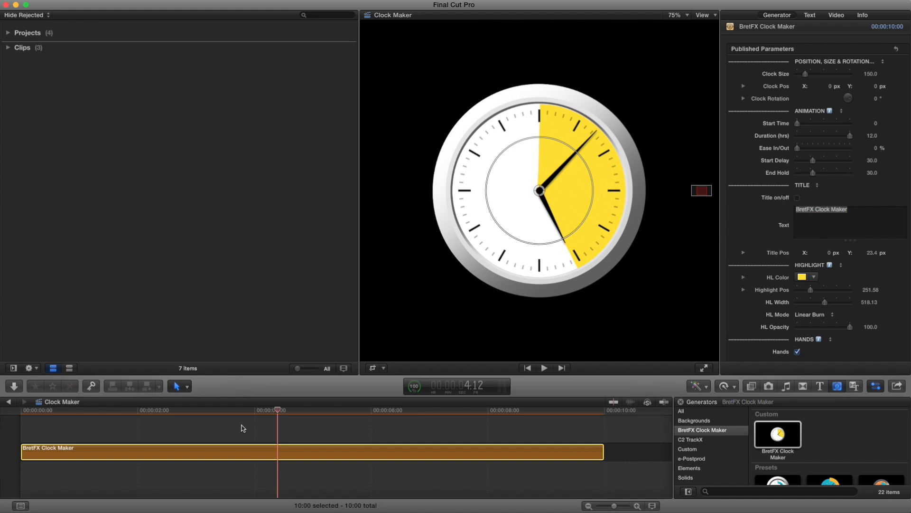
{"action": "left_click_drag", "start_coordinate": [304, 414], "coordinate": [17, 413]}
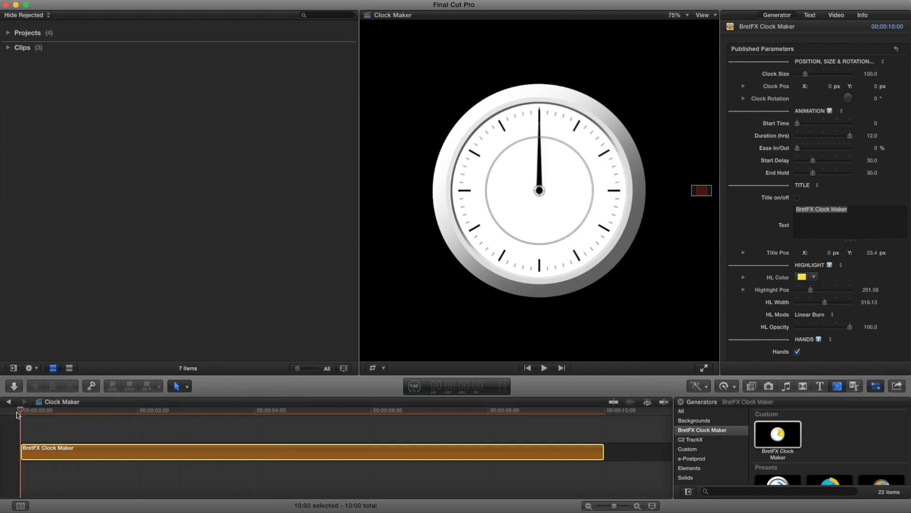
Hide the Inspector and show it again
{"action": "scroll", "coordinate": [834, 90], "scroll_direction": "up", "scroll_amount": 1}
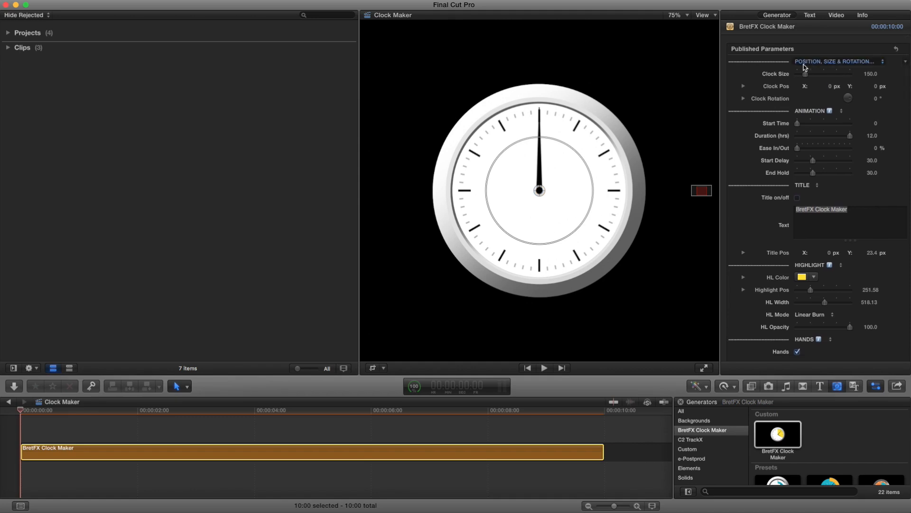
{"action": "left_click", "coordinate": [876, 387]}
{"action": "left_click", "coordinate": [877, 387]}
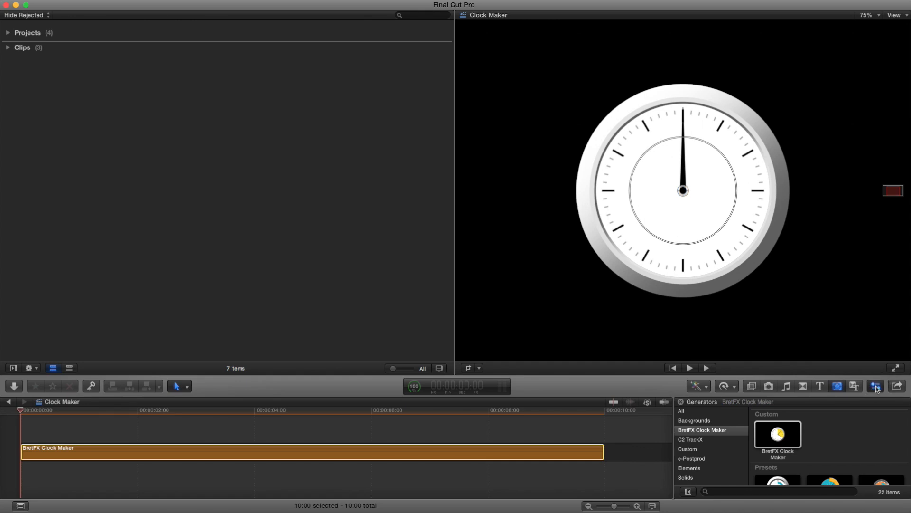
{"action": "left_click", "coordinate": [876, 387]}
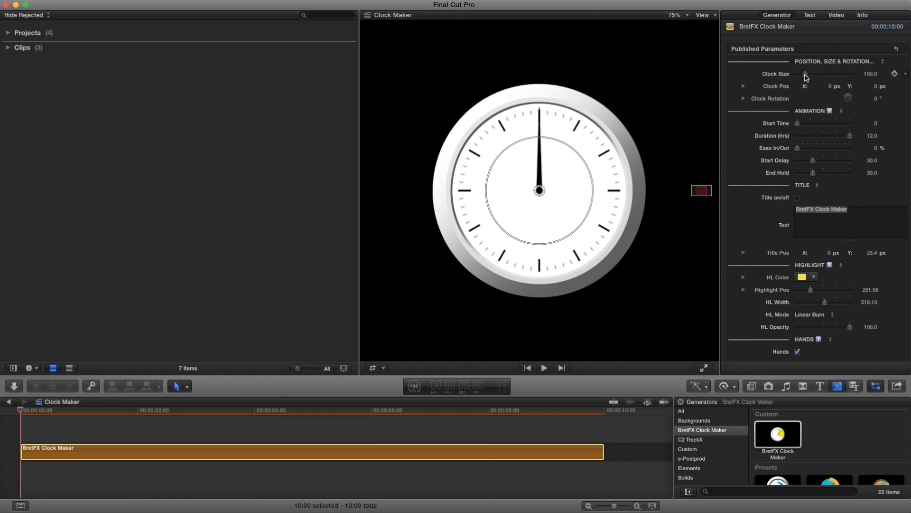
Try a clock size of 163 with a slightly offset clock position, and reset the published parameters
{"action": "left_click_drag", "start_coordinate": [806, 76], "coordinate": [807, 79]}
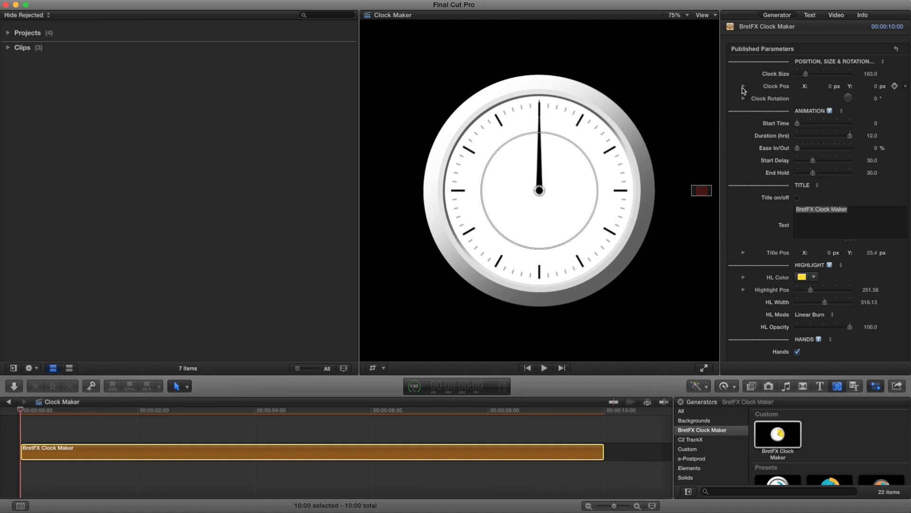
{"action": "left_click_drag", "start_coordinate": [831, 86], "coordinate": [871, 86]}
{"action": "left_click", "coordinate": [876, 86]}
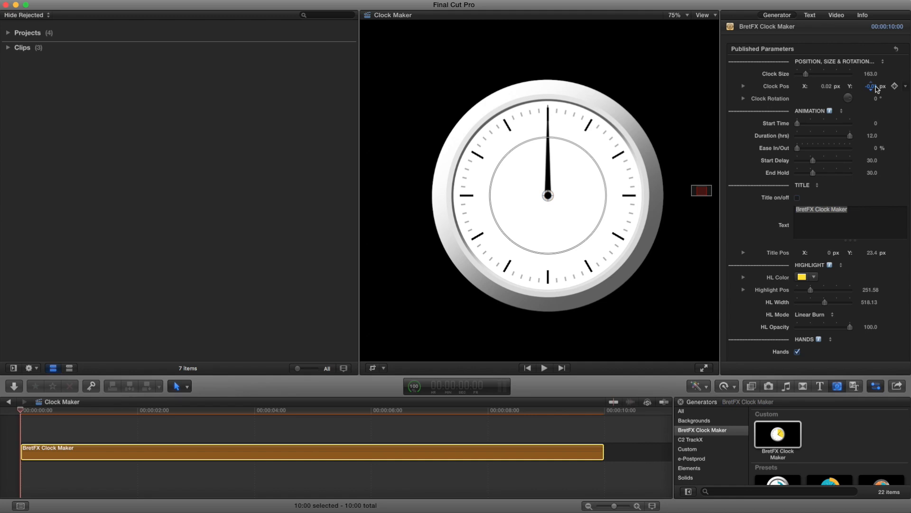
{"action": "left_click", "coordinate": [896, 49]}
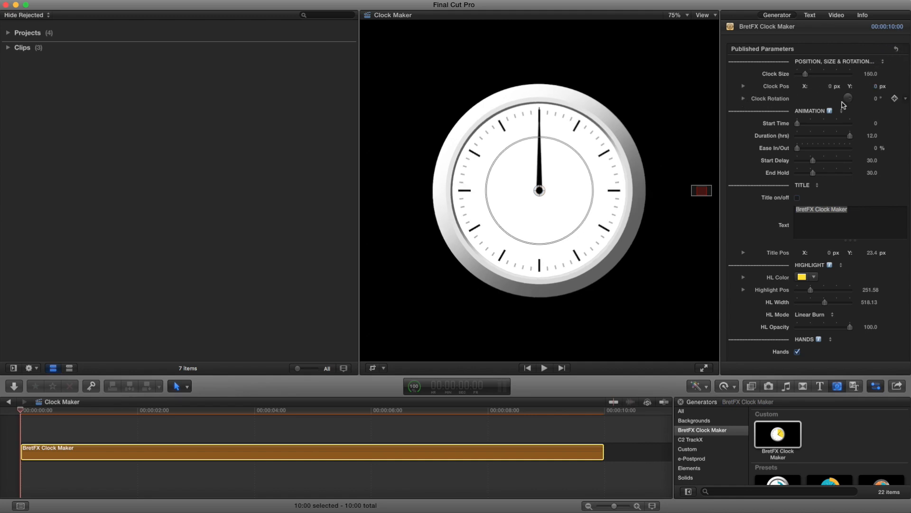
Try clock rotations of X -31°, Y -24° and Z 31°, and reset the published parameters
{"action": "left_click", "coordinate": [876, 98]}
{"action": "type", "text": "12"}
{"action": "key", "text": "Return"}
{"action": "mouse_move", "coordinate": [872, 98]}
{"action": "left_mouse_down"}
{"action": "mouse_move", "coordinate": [872, 83]}
{"action": "mouse_move", "coordinate": [872, 131]}
{"action": "mouse_move", "coordinate": [872, 89]}
{"action": "left_mouse_up"}
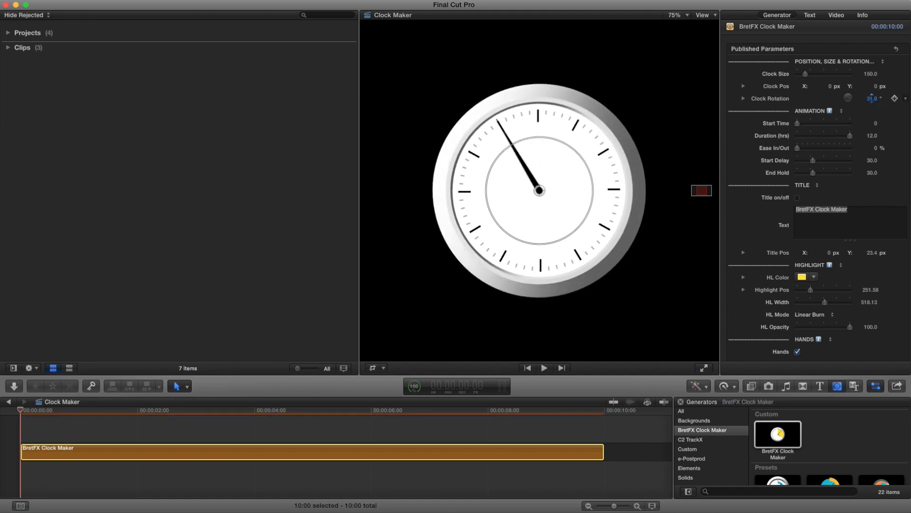
{"action": "left_click", "coordinate": [744, 99]}
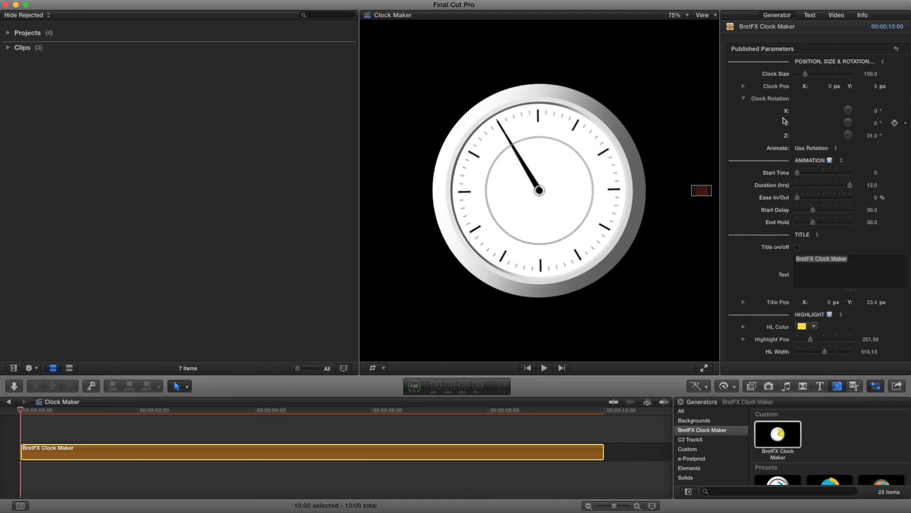
{"action": "mouse_move", "coordinate": [878, 126]}
{"action": "left_mouse_down"}
{"action": "mouse_move", "coordinate": [890, 124]}
{"action": "mouse_move", "coordinate": [863, 123]}
{"action": "mouse_move", "coordinate": [877, 125]}
{"action": "mouse_move", "coordinate": [869, 112]}
{"action": "left_mouse_up"}
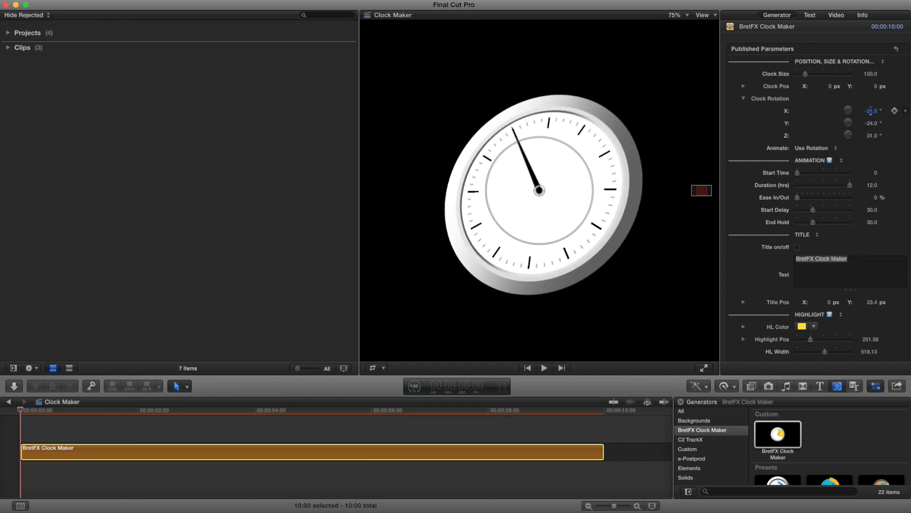
{"action": "left_click", "coordinate": [897, 49]}
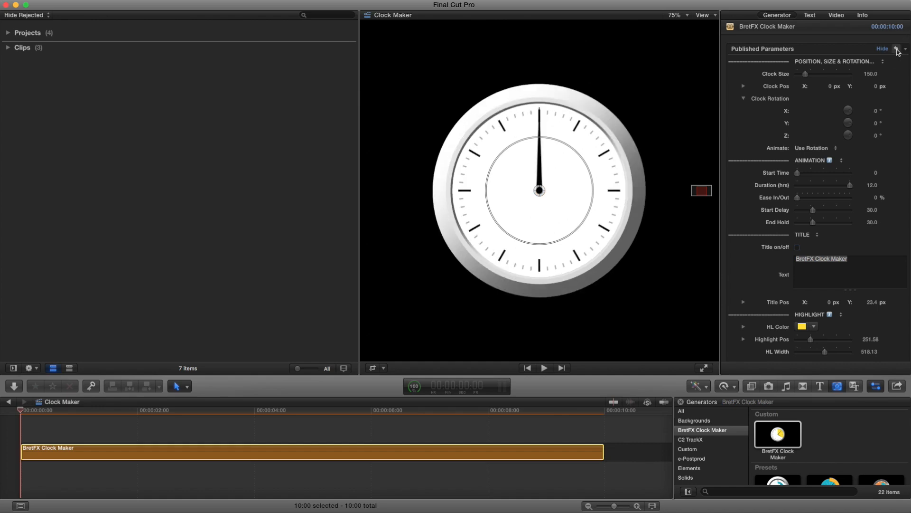
{"action": "left_click", "coordinate": [743, 99]}
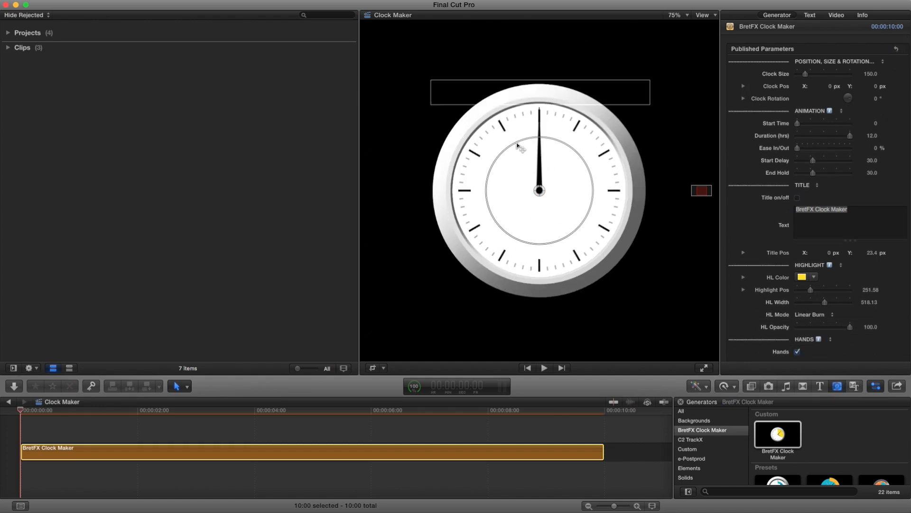
Resize the clock in the viewer to about 164.7, move it to about X -0.06, Y -0.01 px, and show its generator parameters
{"action": "left_click", "coordinate": [502, 155]}
{"action": "left_click_drag", "start_coordinate": [505, 158], "coordinate": [505, 157]}
{"action": "double_click", "coordinate": [503, 156]}
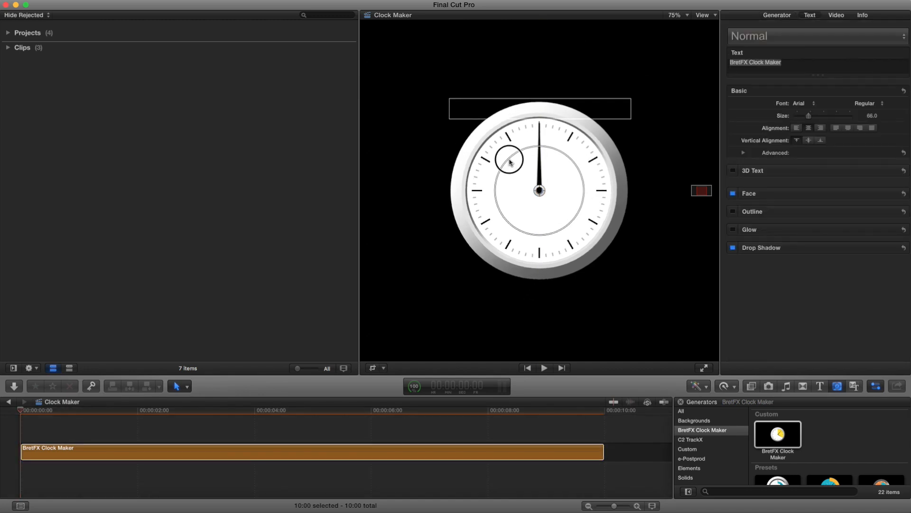
{"action": "mouse_move", "coordinate": [496, 150]}
{"action": "left_mouse_down"}
{"action": "mouse_move", "coordinate": [485, 147]}
{"action": "mouse_move", "coordinate": [506, 159]}
{"action": "mouse_move", "coordinate": [481, 149]}
{"action": "mouse_move", "coordinate": [504, 158]}
{"action": "left_mouse_up"}
{"action": "left_click_drag", "start_coordinate": [539, 192], "coordinate": [517, 194]}
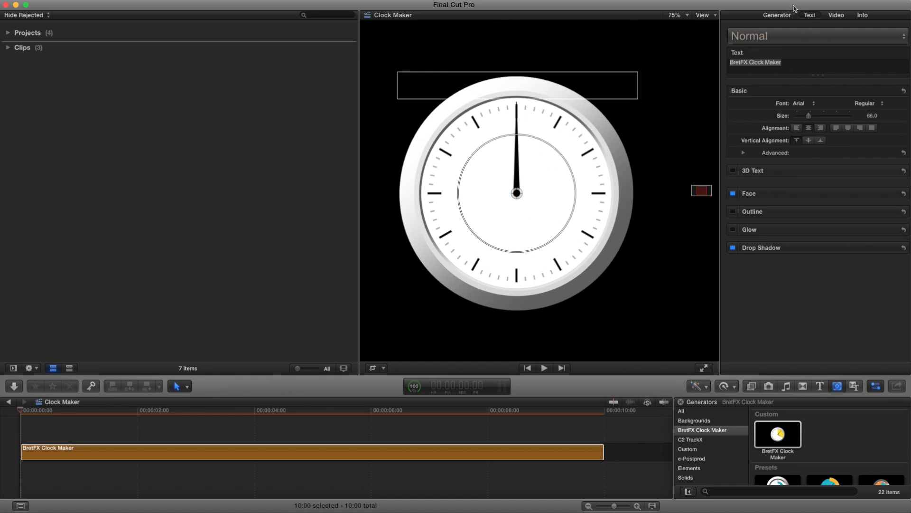
{"action": "left_click", "coordinate": [778, 16]}
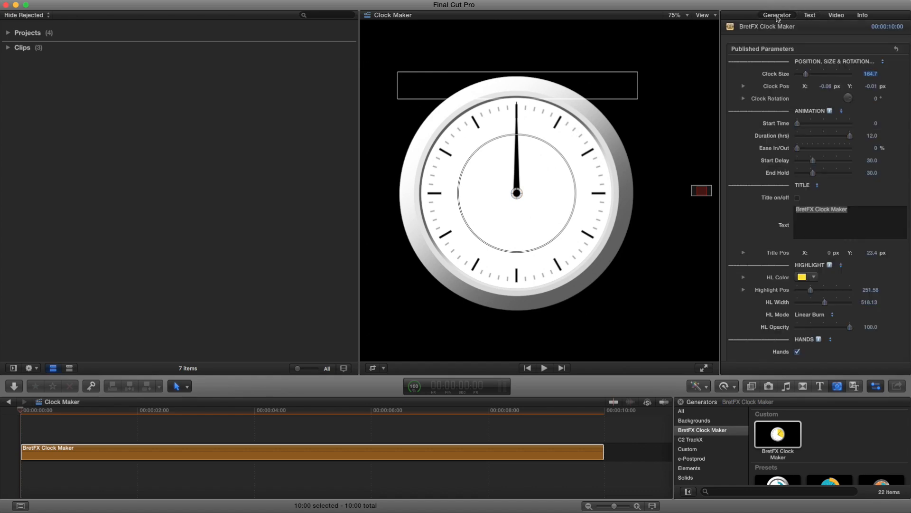
Reset the published parameters, play the clock animation from the start, and place the playhead at 1:00
{"action": "left_click", "coordinate": [897, 50]}
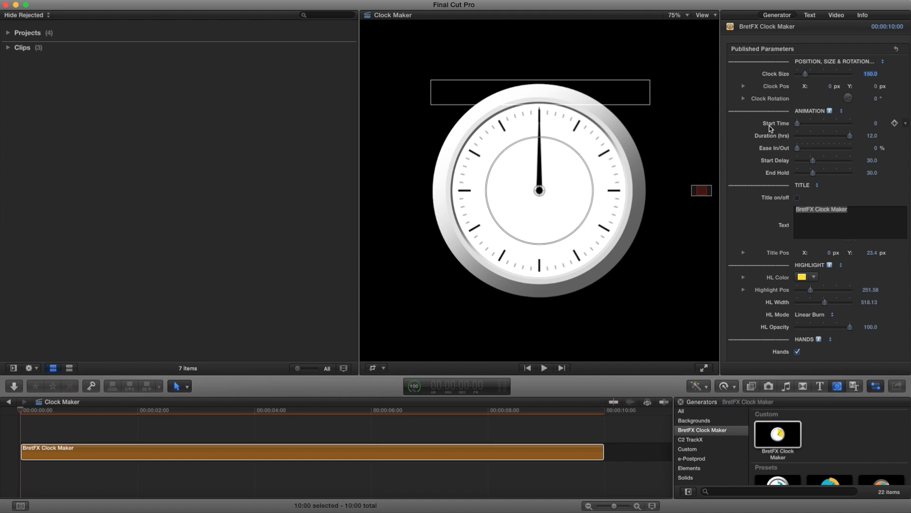
{"action": "left_click_drag", "start_coordinate": [26, 410], "coordinate": [66, 422]}
{"action": "key", "text": "space"}
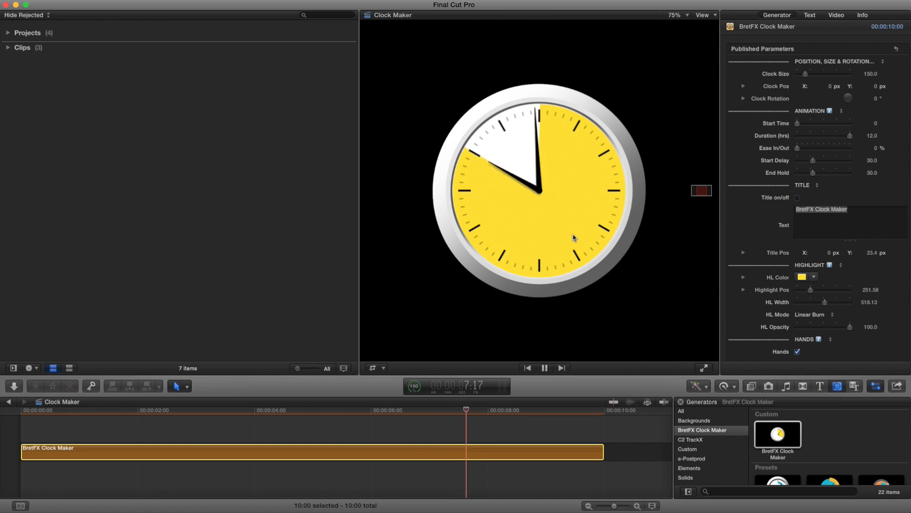
{"action": "key", "text": "space"}
{"action": "left_click_drag", "start_coordinate": [273, 415], "coordinate": [81, 417]}
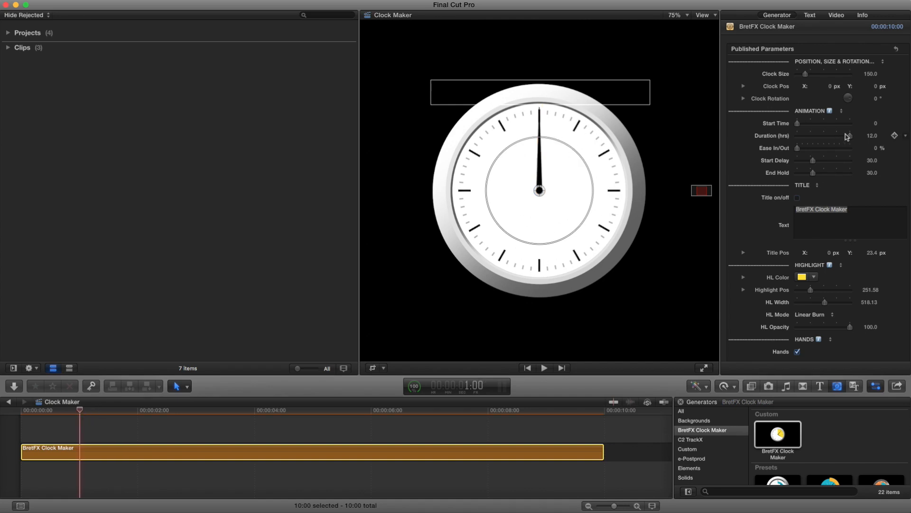
Set the clock animation's Start Time to 3
{"action": "scroll", "coordinate": [769, 126], "scroll_direction": "down", "scroll_amount": 1}
{"action": "mouse_move", "coordinate": [799, 126]}
{"action": "left_mouse_down"}
{"action": "mouse_move", "coordinate": [854, 125]}
{"action": "mouse_move", "coordinate": [793, 126]}
{"action": "left_mouse_up"}
{"action": "left_click", "coordinate": [876, 124]}
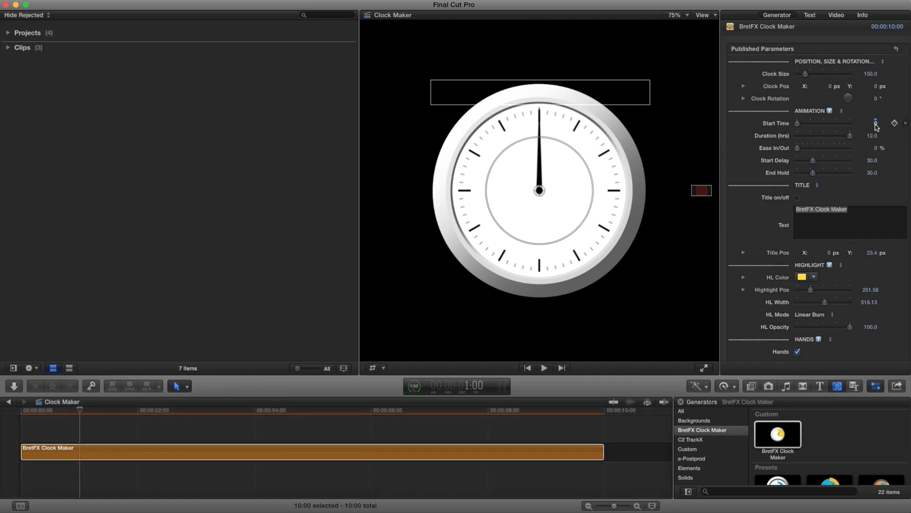
{"action": "type", "text": "3"}
{"action": "key", "text": "Return"}
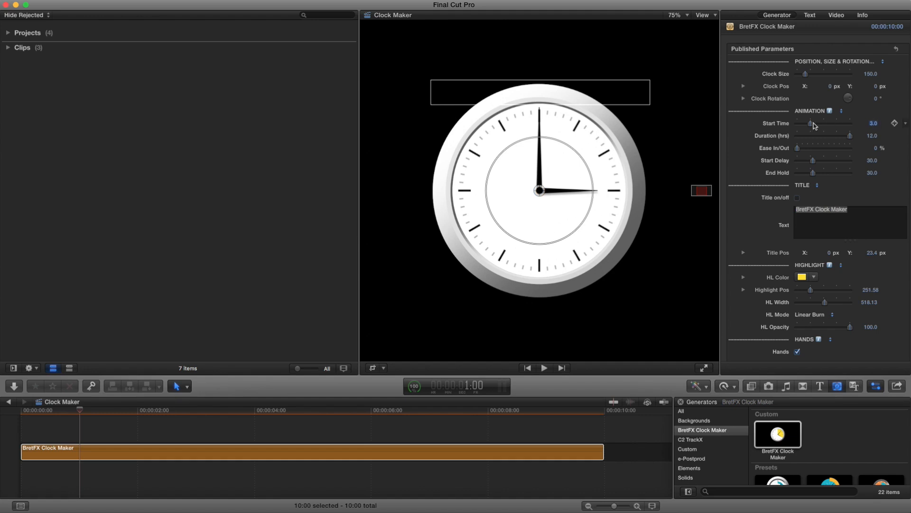
Set the animation's Duration to 3 hours and play the clip, repeating playback from about the one-second mark
{"action": "left_click", "coordinate": [873, 136]}
{"action": "type", "text": "3"}
{"action": "key", "text": "Return"}
{"action": "key", "text": "space"}
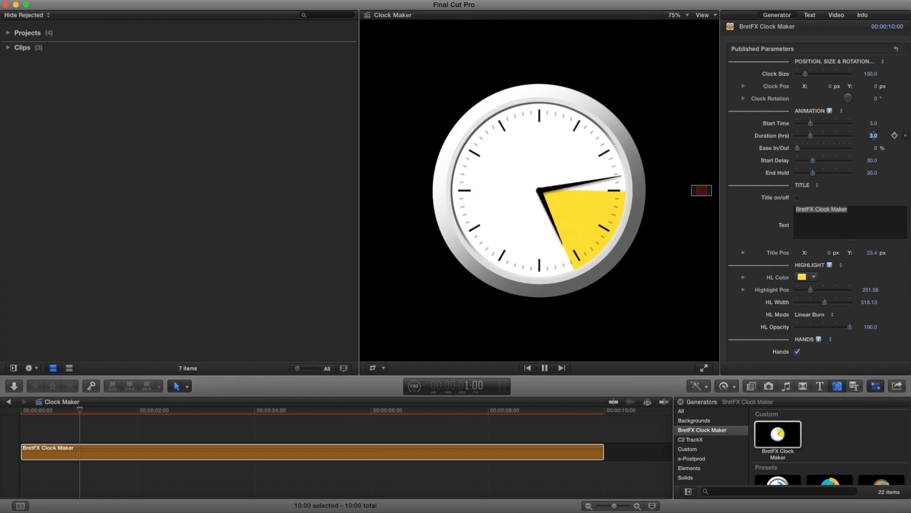
{"action": "key", "text": "space"}
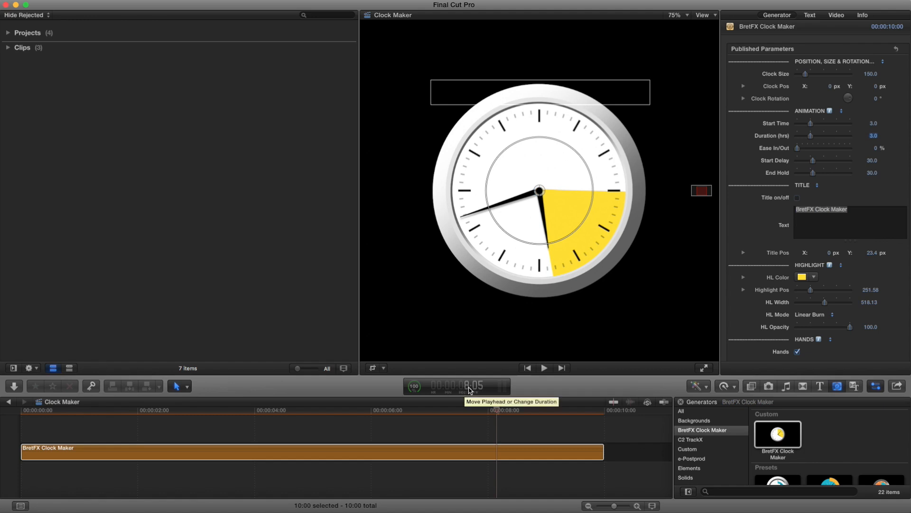
{"action": "left_click_drag", "start_coordinate": [498, 414], "coordinate": [92, 411]}
{"action": "key", "text": "space"}
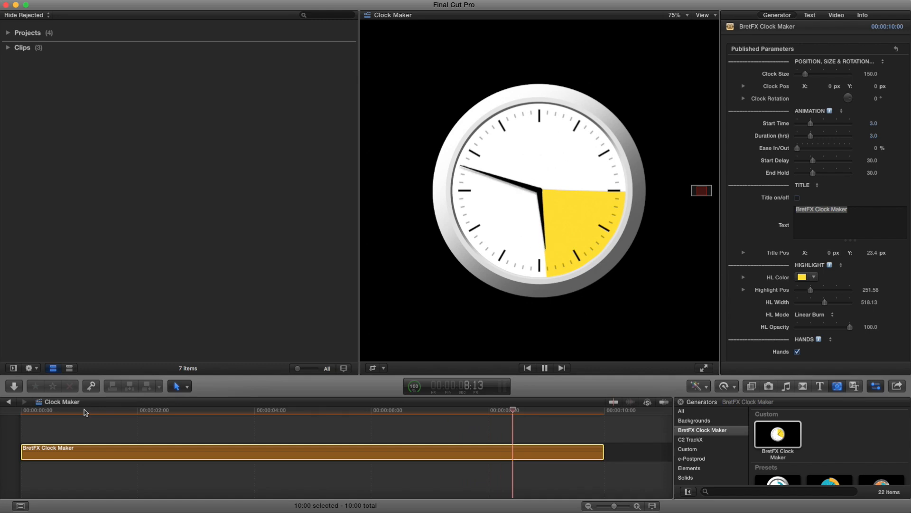
{"action": "key", "text": "space"}
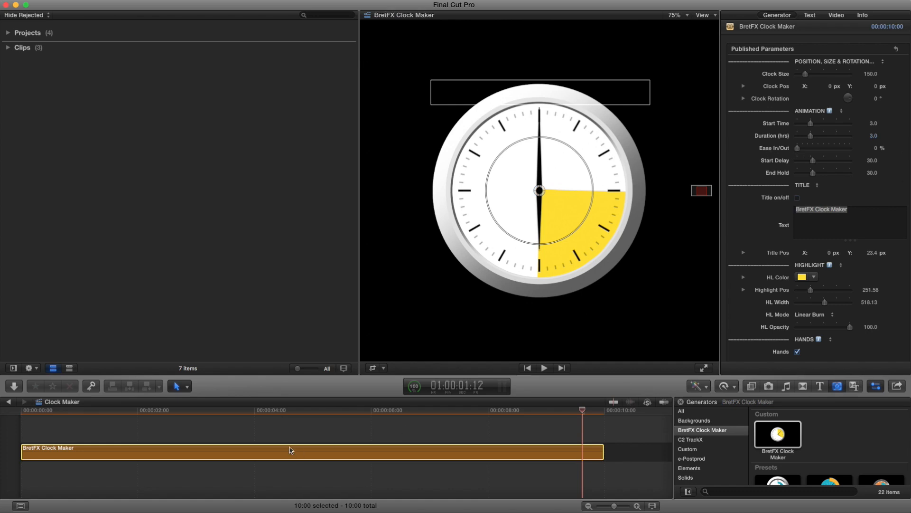
Move the playhead to about 1:11 and set the animation's Duration to 9 hours
{"action": "left_click", "coordinate": [79, 415]}
{"action": "left_click_drag", "start_coordinate": [79, 415], "coordinate": [101, 424]}
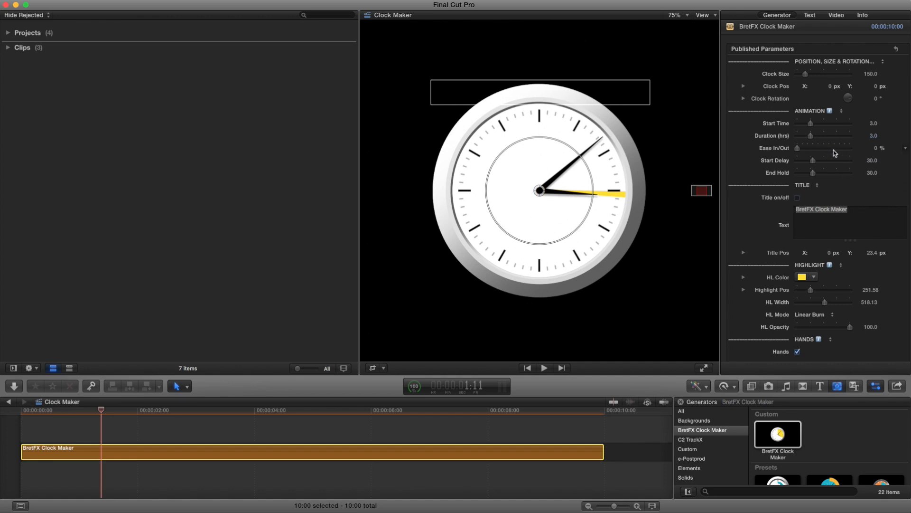
{"action": "left_click", "coordinate": [873, 137]}
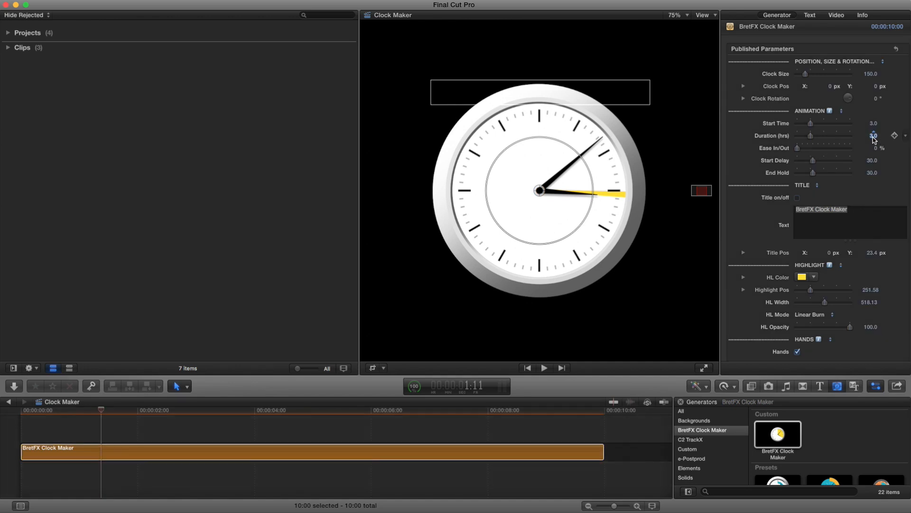
{"action": "type", "text": "9"}
{"action": "key", "text": "Return"}
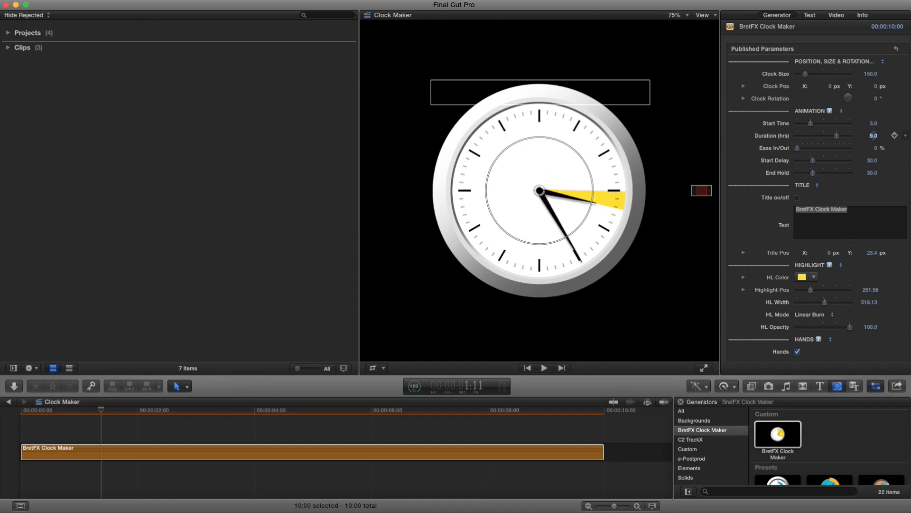
Try Ease In/Out at 100% and play the clock animation from 1:00
{"action": "left_click_drag", "start_coordinate": [799, 149], "coordinate": [867, 154]}
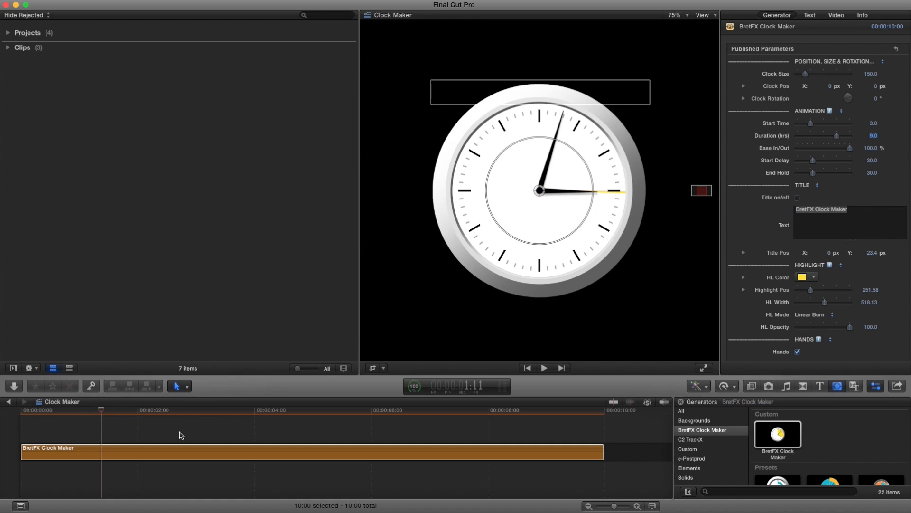
{"action": "left_click_drag", "start_coordinate": [100, 412], "coordinate": [80, 415]}
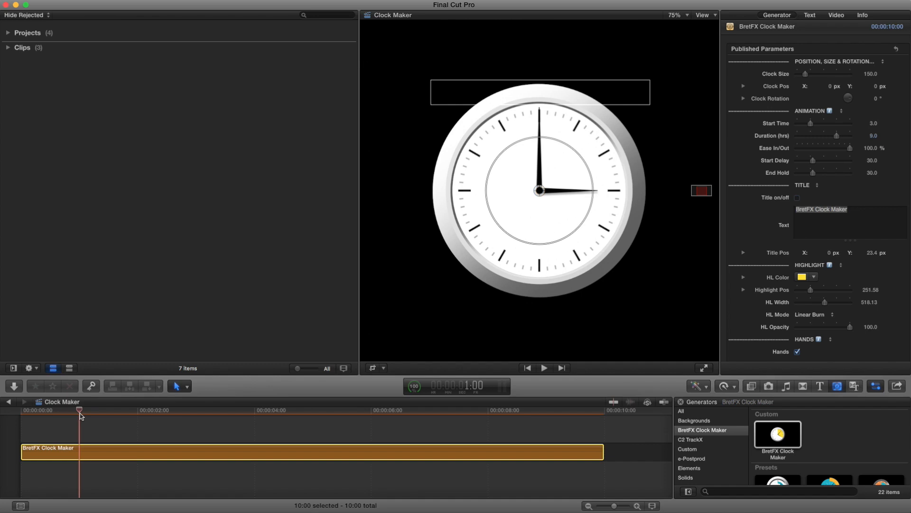
{"action": "key", "text": "space"}
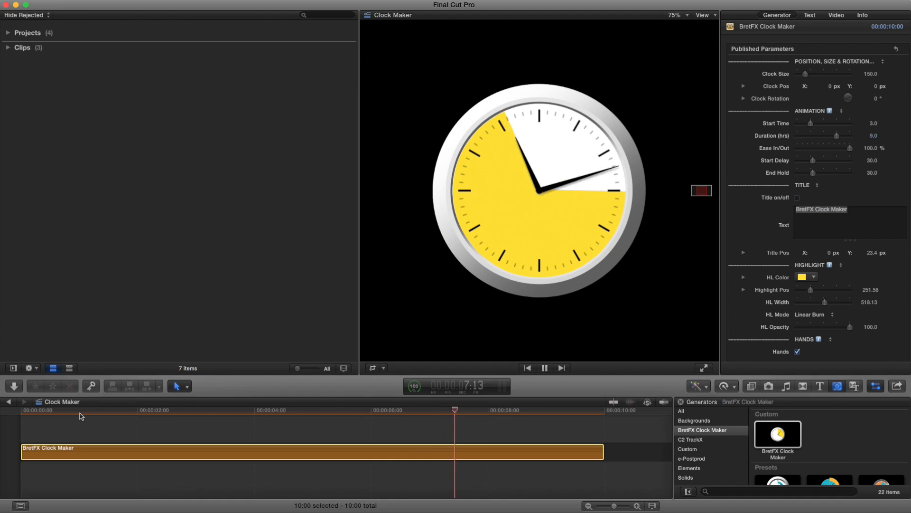
{"action": "key", "text": "space"}
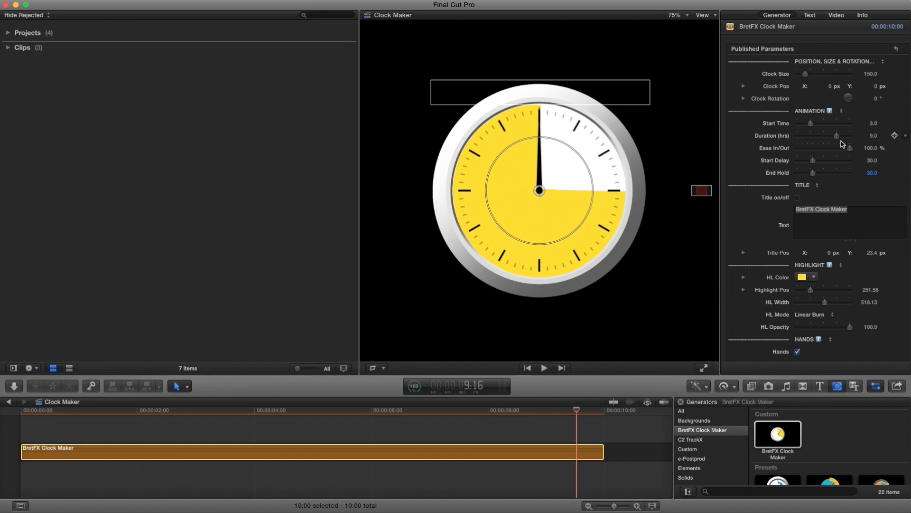
Set Ease In/Out to 0%, return the playhead to 1:00, and set the Start Delay to 0
{"action": "left_click_drag", "start_coordinate": [851, 150], "coordinate": [792, 151]}
{"action": "left_click_drag", "start_coordinate": [112, 411], "coordinate": [79, 415]}
{"action": "left_click_drag", "start_coordinate": [78, 416], "coordinate": [79, 417]}
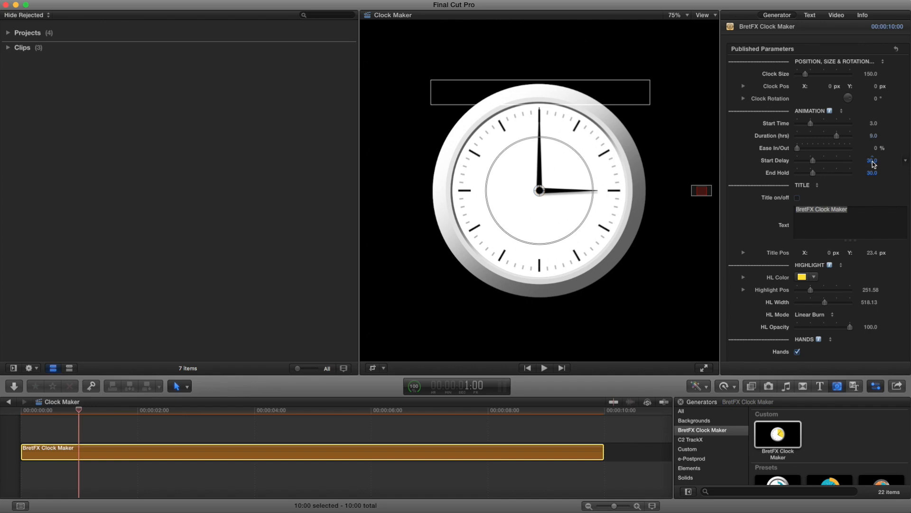
{"action": "left_click", "coordinate": [814, 163]}
{"action": "left_click_drag", "start_coordinate": [814, 162], "coordinate": [789, 162]}
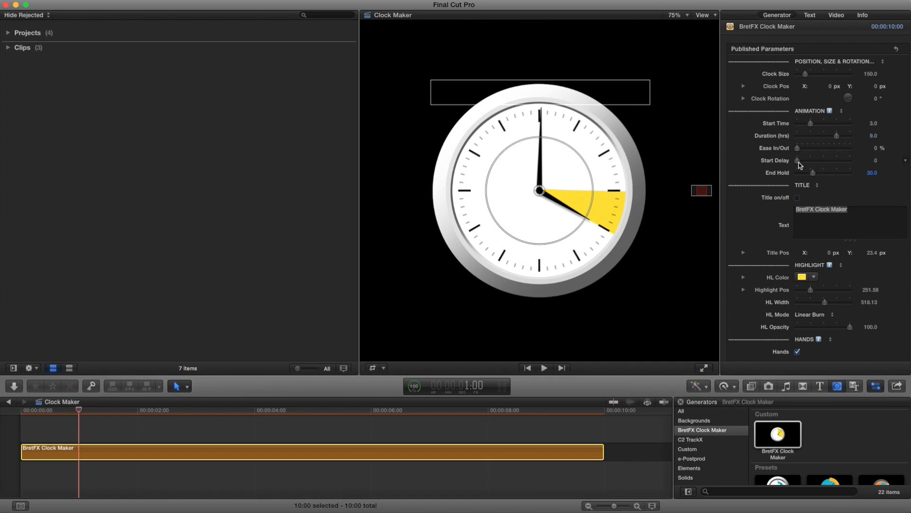
Scrub to 9:00 near the clip's end, set the End Hold to 0, and play the animation from the start
{"action": "left_click_drag", "start_coordinate": [444, 413], "coordinate": [508, 413]}
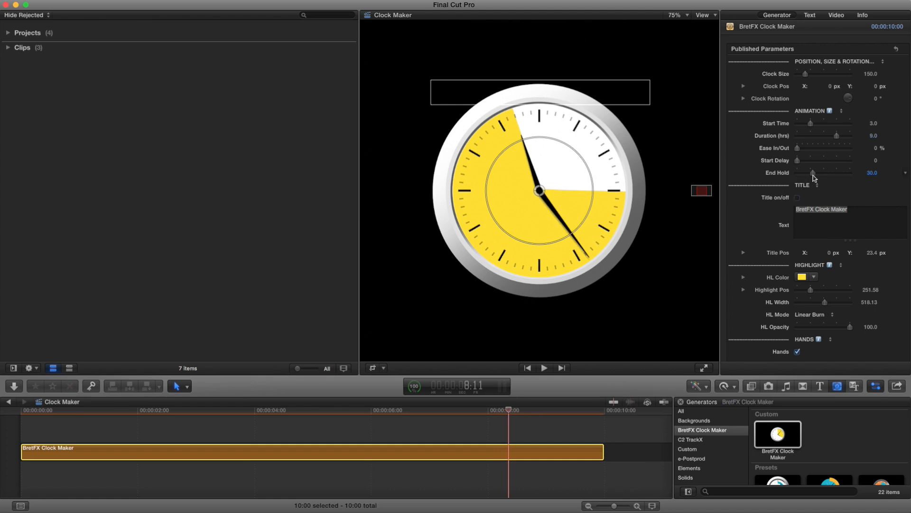
{"action": "left_click_drag", "start_coordinate": [510, 414], "coordinate": [547, 419]}
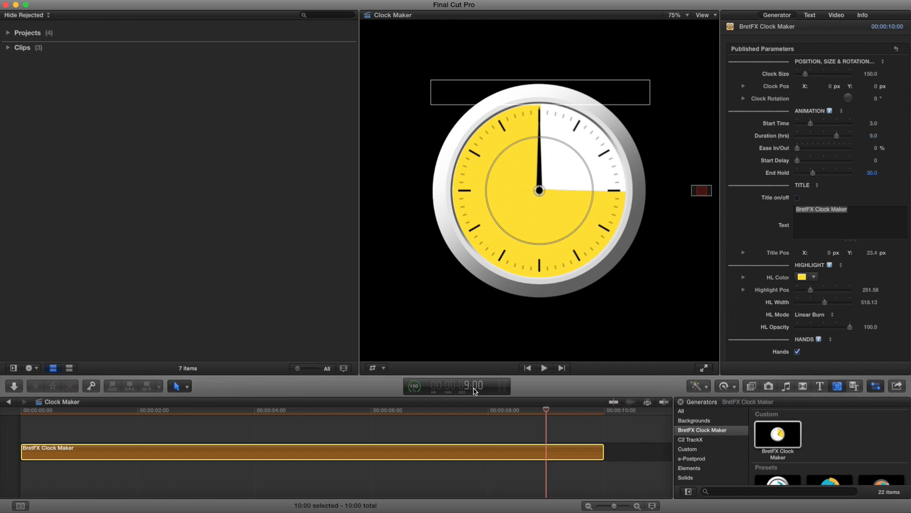
{"action": "mouse_move", "coordinate": [547, 412]}
{"action": "left_mouse_down"}
{"action": "mouse_move", "coordinate": [600, 417]}
{"action": "mouse_move", "coordinate": [548, 416]}
{"action": "left_mouse_up"}
{"action": "left_click_drag", "start_coordinate": [813, 176], "coordinate": [790, 176]}
{"action": "left_click_drag", "start_coordinate": [189, 412], "coordinate": [14, 415]}
{"action": "key", "text": "space"}
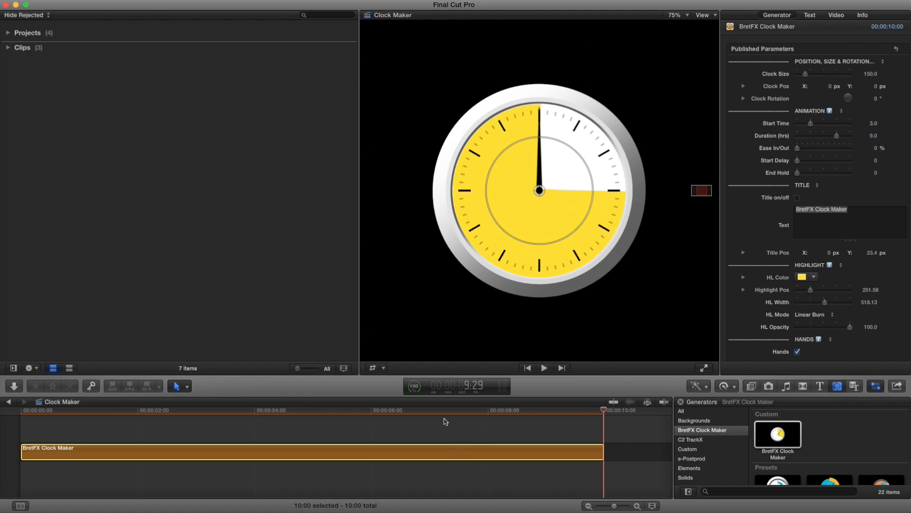
With the playhead at 4:06, turn on the title and move it below the clock to about X -0.4, Y -36.1 px
{"action": "left_click_drag", "start_coordinate": [105, 412], "coordinate": [152, 411]}
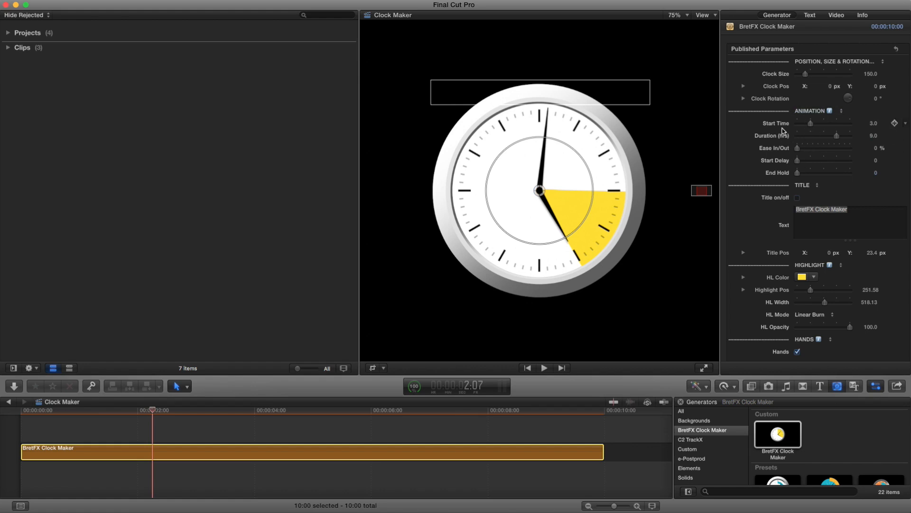
{"action": "left_click_drag", "start_coordinate": [258, 411], "coordinate": [265, 412]}
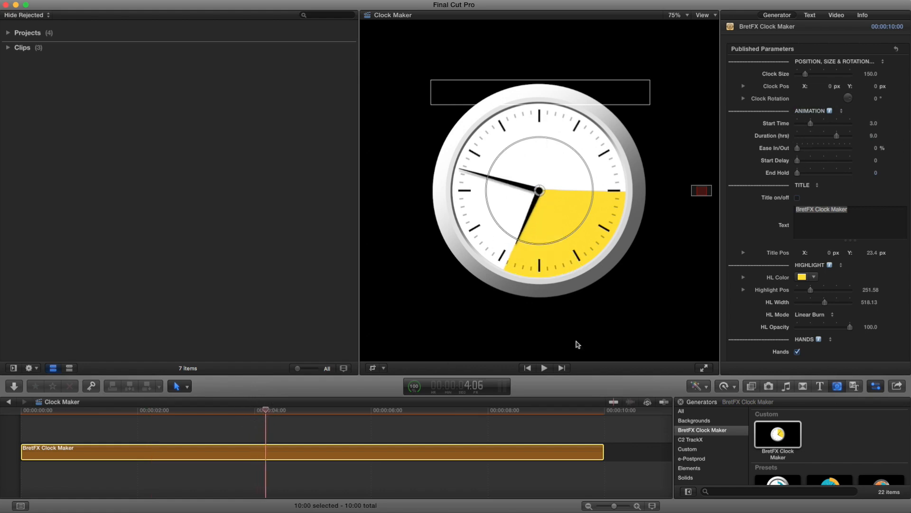
{"action": "left_click", "coordinate": [798, 198]}
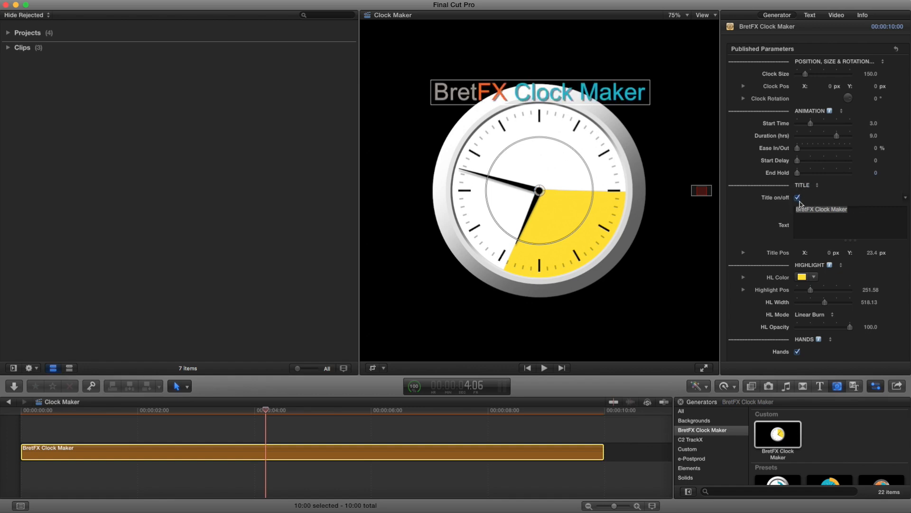
{"action": "left_click", "coordinate": [810, 15]}
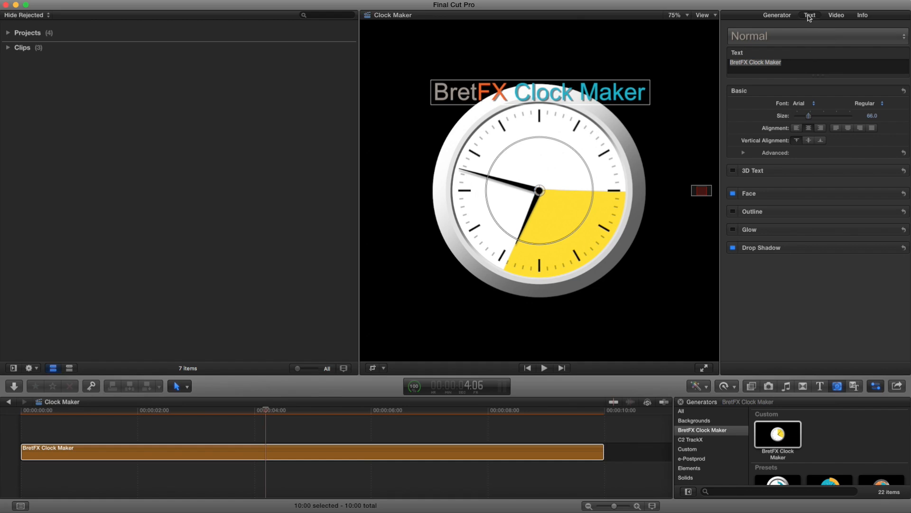
{"action": "left_click_drag", "start_coordinate": [617, 102], "coordinate": [634, 319]}
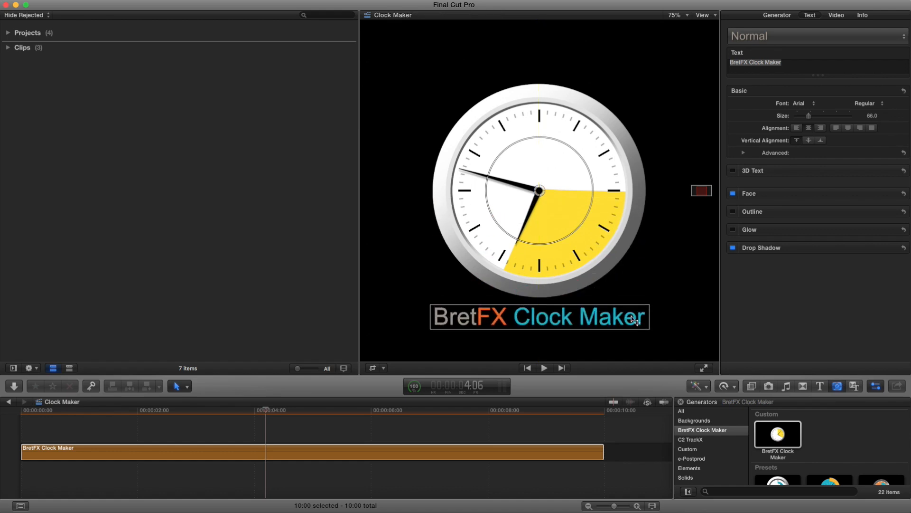
{"action": "left_click", "coordinate": [777, 16]}
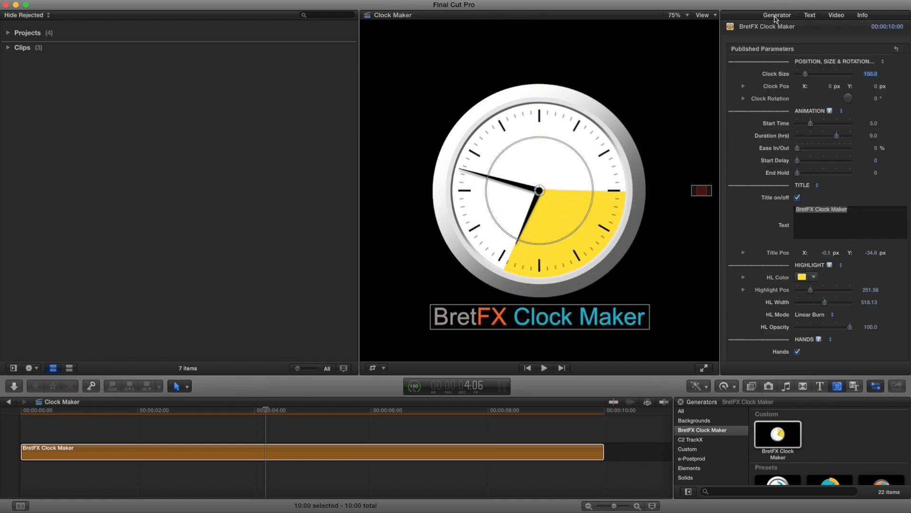
{"action": "left_click_drag", "start_coordinate": [872, 253], "coordinate": [828, 252]}
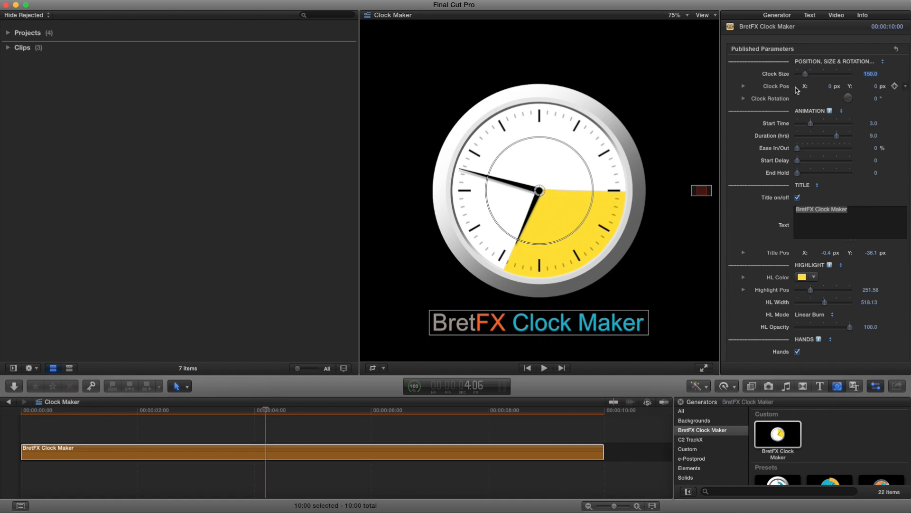
Rotate the clock 36° about Y and move it with its title to about X 0.02, Y 0.04 px
{"action": "left_click", "coordinate": [743, 86]}
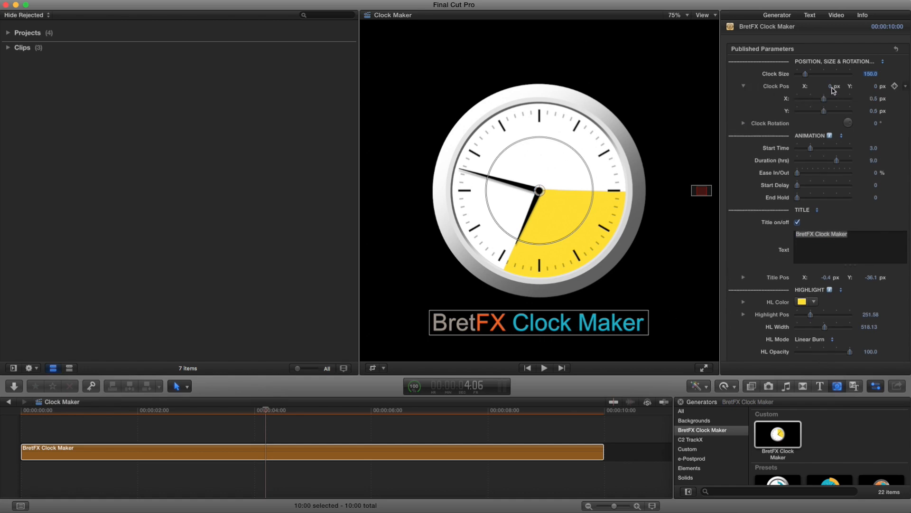
{"action": "left_click_drag", "start_coordinate": [831, 86], "coordinate": [877, 88]}
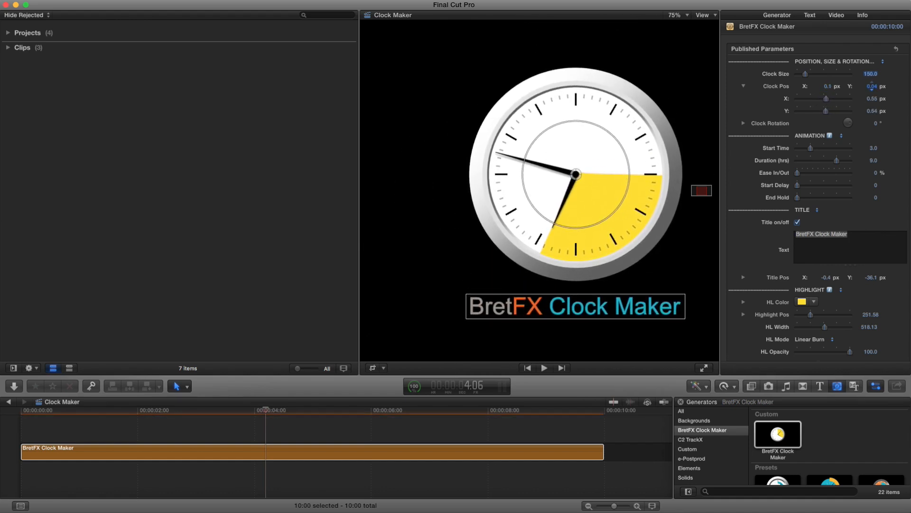
{"action": "left_click", "coordinate": [744, 123]}
{"action": "left_click_drag", "start_coordinate": [875, 148], "coordinate": [877, 150]}
{"action": "left_click_drag", "start_coordinate": [580, 180], "coordinate": [549, 177]}
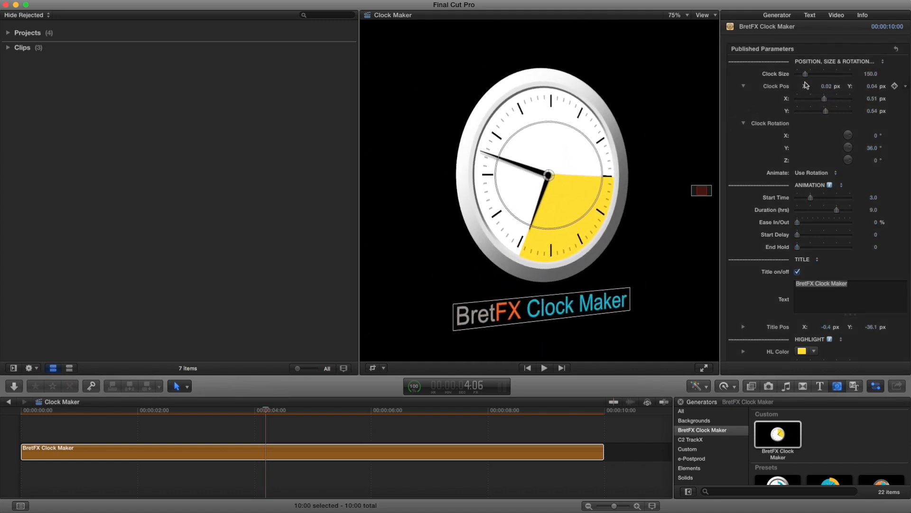
Set the clock's Y rotation back to 0° and its X position to 0 px
{"action": "left_click", "coordinate": [744, 87]}
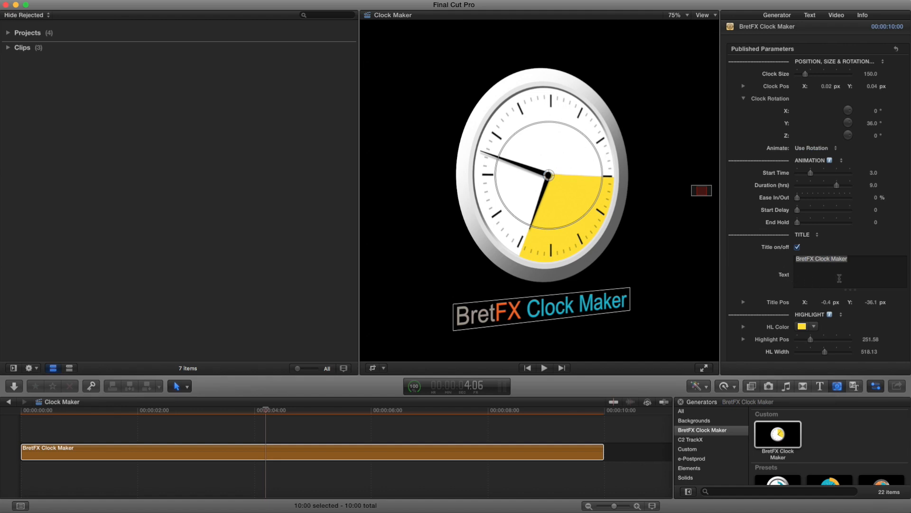
{"action": "left_click", "coordinate": [873, 123]}
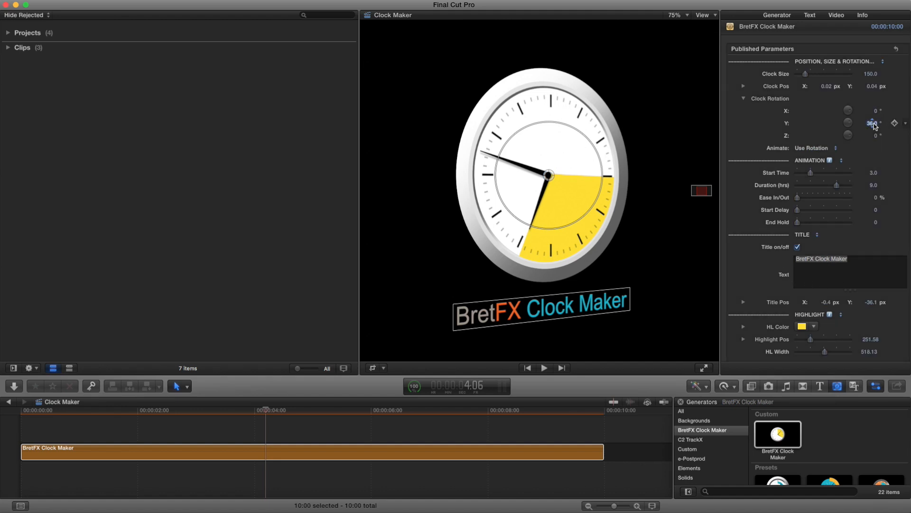
{"action": "type", "text": "0"}
{"action": "key", "text": "Return"}
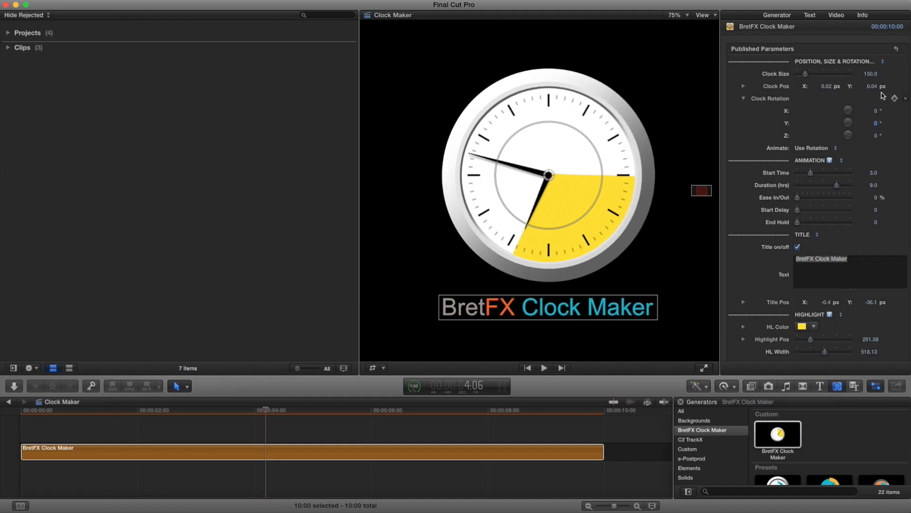
{"action": "left_click", "coordinate": [827, 86]}
{"action": "type", "text": "0"}
{"action": "key", "text": "Return"}
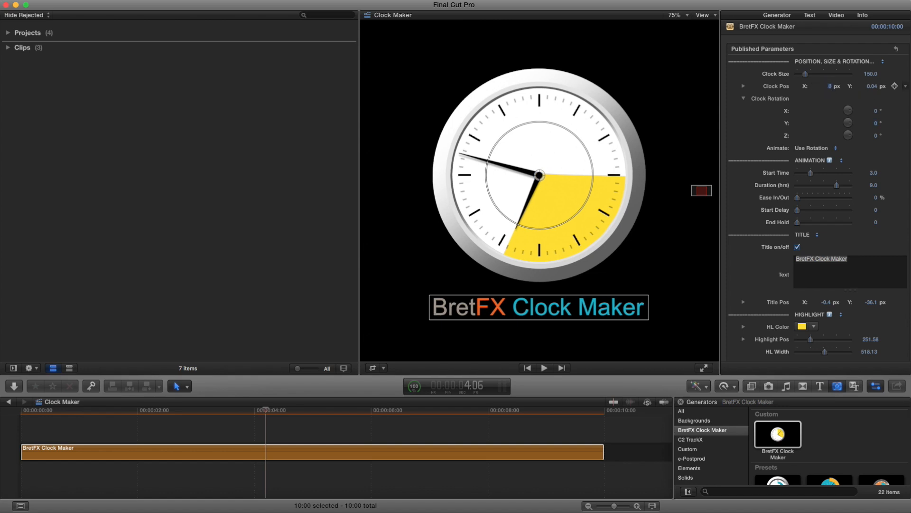
Set the clock's Y position to 0 px and turn off its title
{"action": "left_click", "coordinate": [872, 86]}
{"action": "type", "text": "0"}
{"action": "key", "text": "Return"}
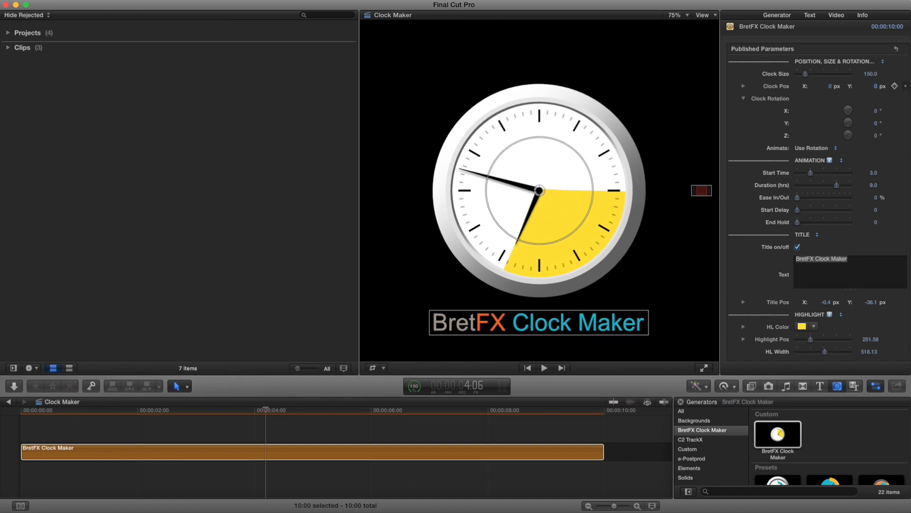
{"action": "left_click", "coordinate": [798, 247]}
Scrub through the first seconds of the animation to examine the highlight, leaving the playhead at 3:22
{"action": "scroll", "coordinate": [755, 283], "scroll_direction": "down", "scroll_amount": 5}
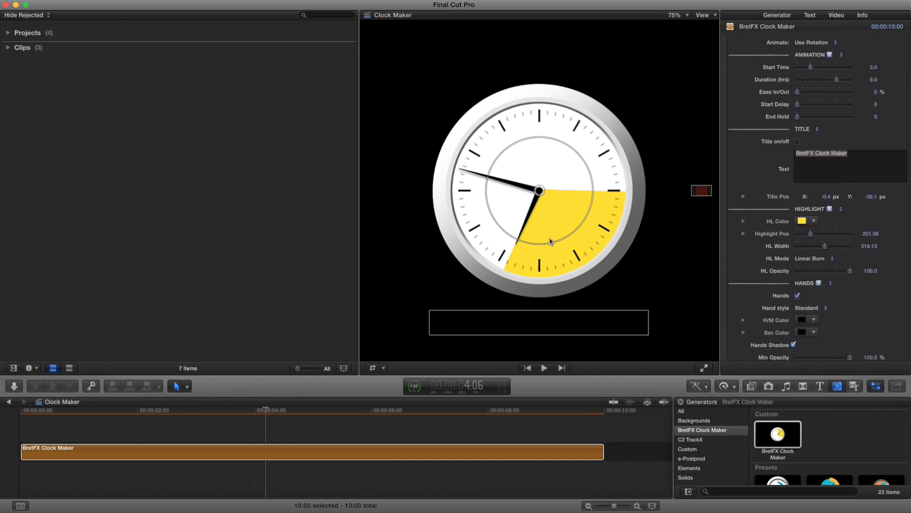
{"action": "left_click", "coordinate": [211, 411]}
{"action": "left_click", "coordinate": [98, 410]}
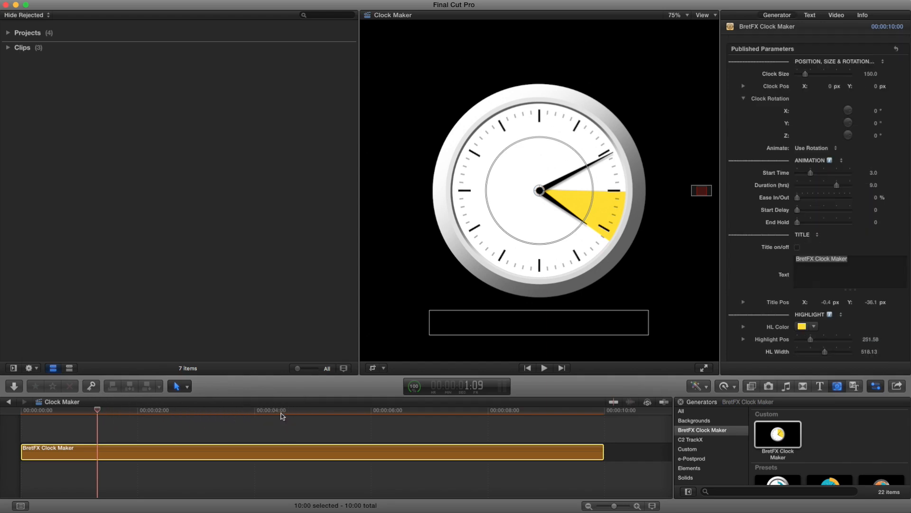
{"action": "left_click_drag", "start_coordinate": [283, 414], "coordinate": [237, 414]}
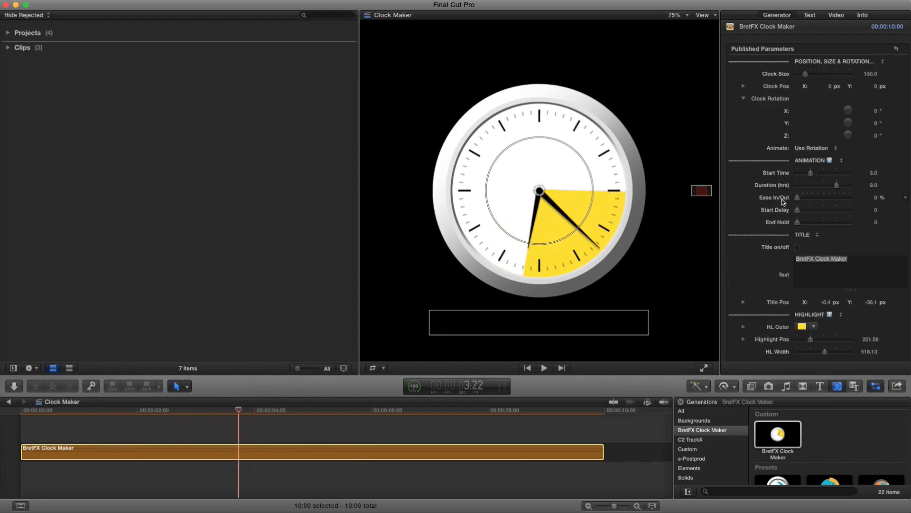
Reduce the highlight width to about 265.52 and set its position to about 492 so it reaches the clock's outer rim
{"action": "scroll", "coordinate": [749, 291], "scroll_direction": "down", "scroll_amount": 10}
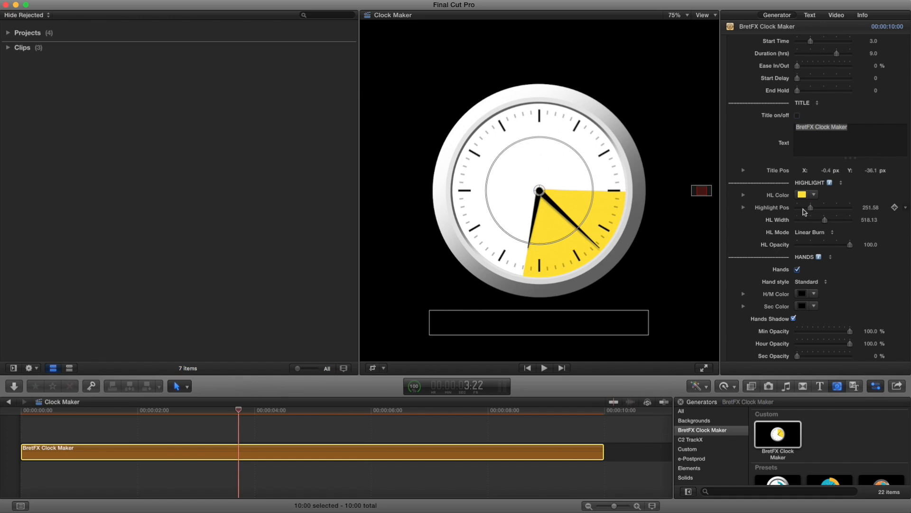
{"action": "left_click_drag", "start_coordinate": [811, 211], "coordinate": [831, 213]}
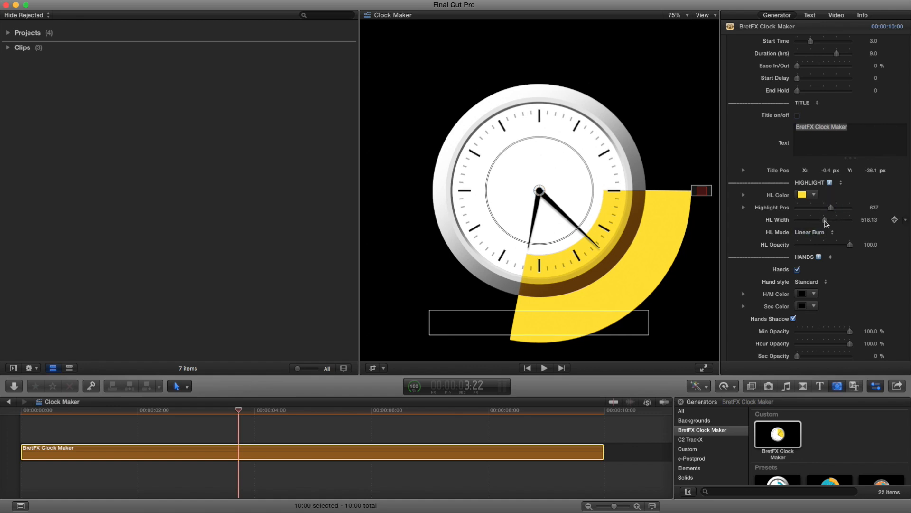
{"action": "mouse_move", "coordinate": [826, 221]}
{"action": "left_mouse_down"}
{"action": "mouse_move", "coordinate": [805, 220]}
{"action": "mouse_move", "coordinate": [824, 210]}
{"action": "mouse_move", "coordinate": [808, 214]}
{"action": "mouse_move", "coordinate": [817, 213]}
{"action": "mouse_move", "coordinate": [811, 222]}
{"action": "left_mouse_up"}
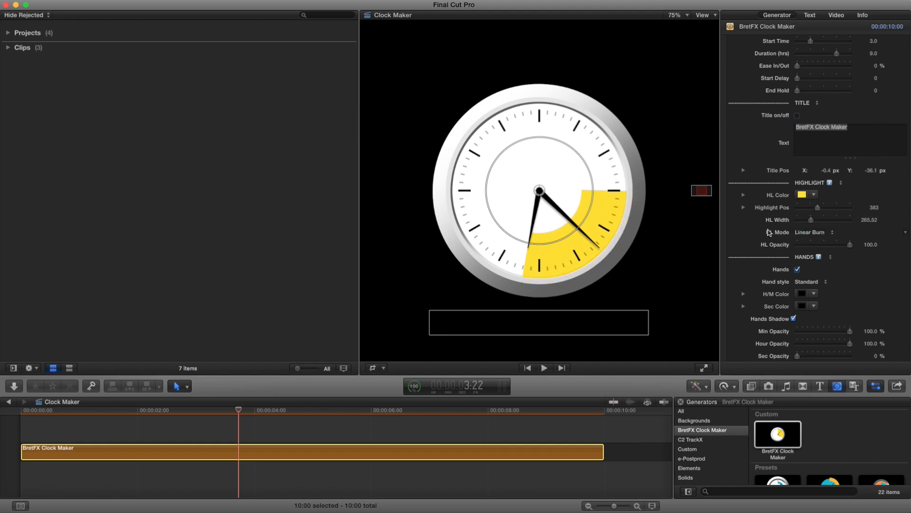
{"action": "left_click_drag", "start_coordinate": [818, 212], "coordinate": [825, 211]}
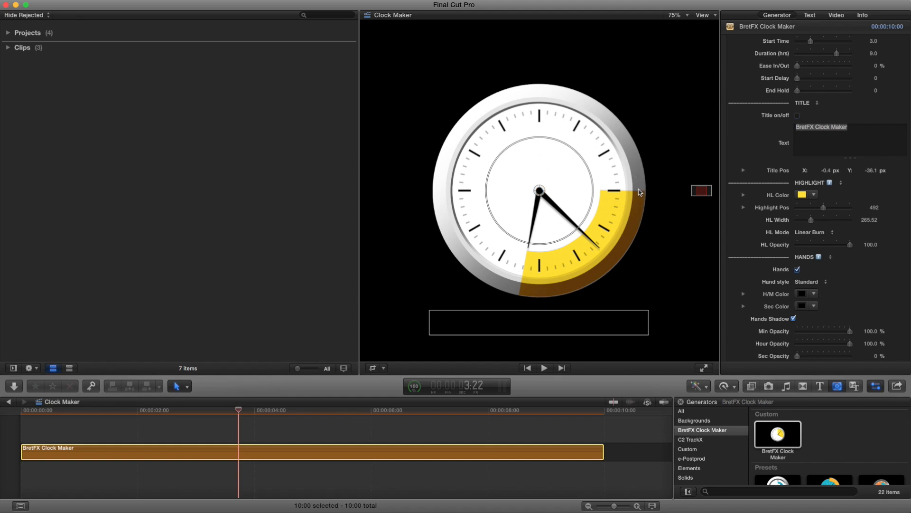
Change the highlight's blend mode to Normal and lower its opacity to about 61.36
{"action": "left_click", "coordinate": [818, 232]}
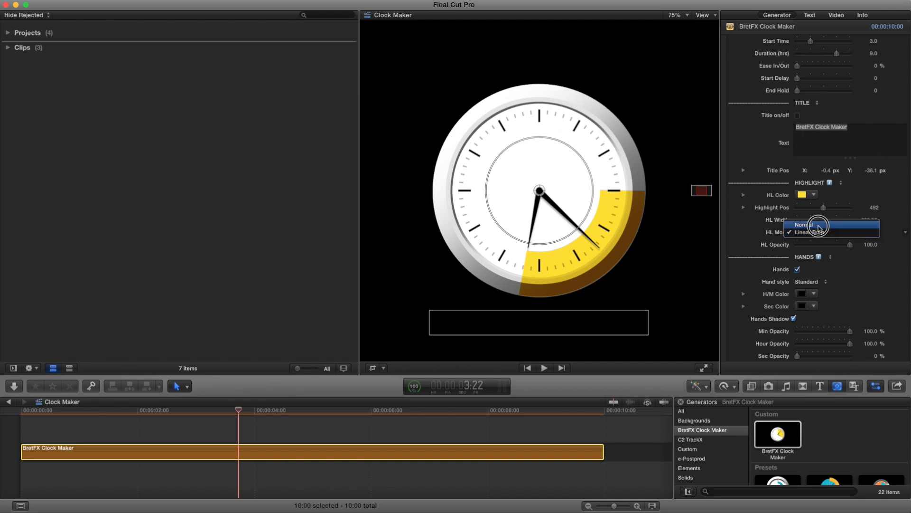
{"action": "left_click", "coordinate": [818, 225]}
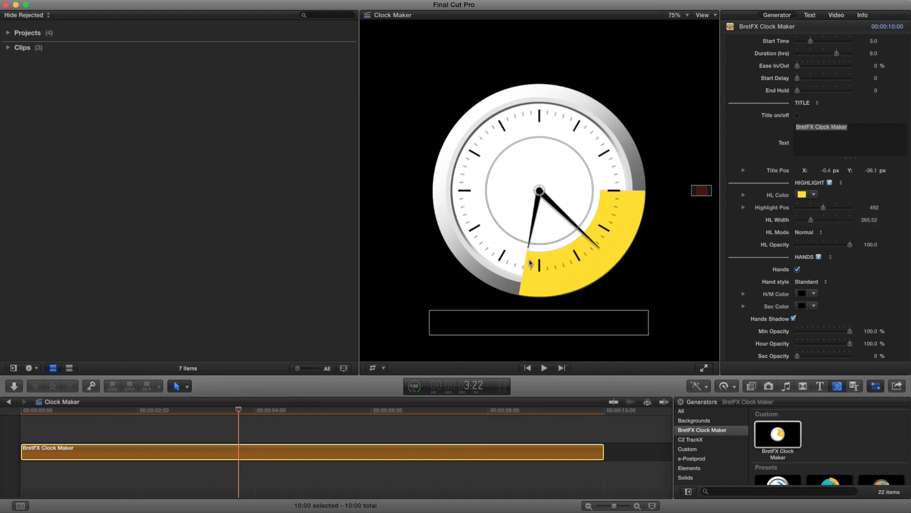
{"action": "left_click_drag", "start_coordinate": [850, 246], "coordinate": [829, 247]}
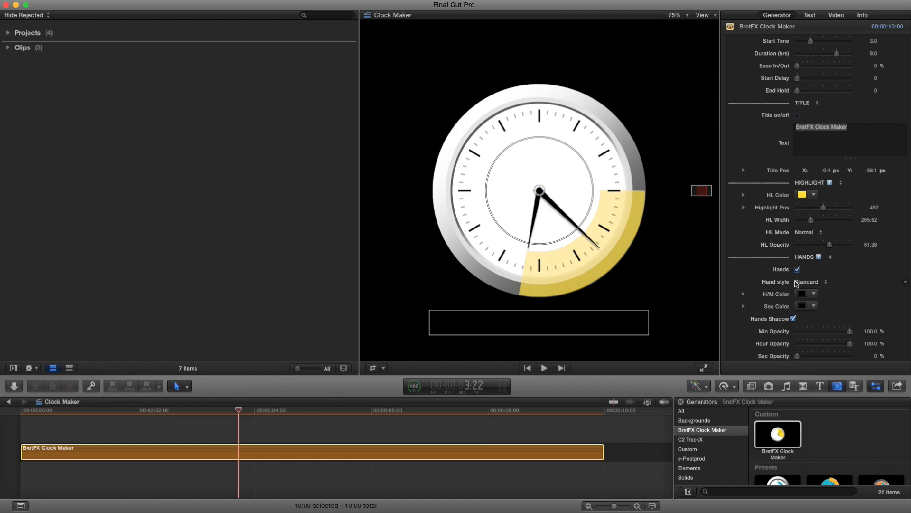
Set the highlight's blend mode back to Linear Burn and its opacity to 100
{"action": "left_click", "coordinate": [810, 232]}
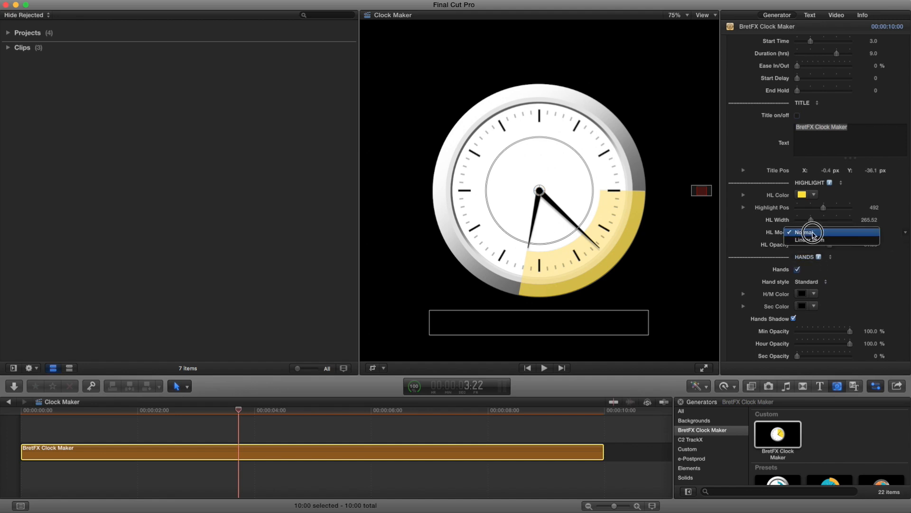
{"action": "left_click", "coordinate": [813, 240]}
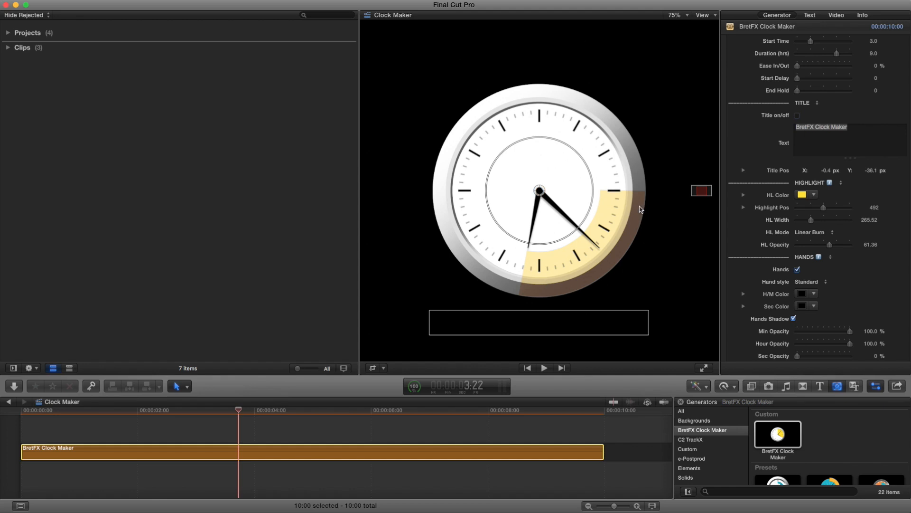
{"action": "left_click_drag", "start_coordinate": [830, 246], "coordinate": [863, 249]}
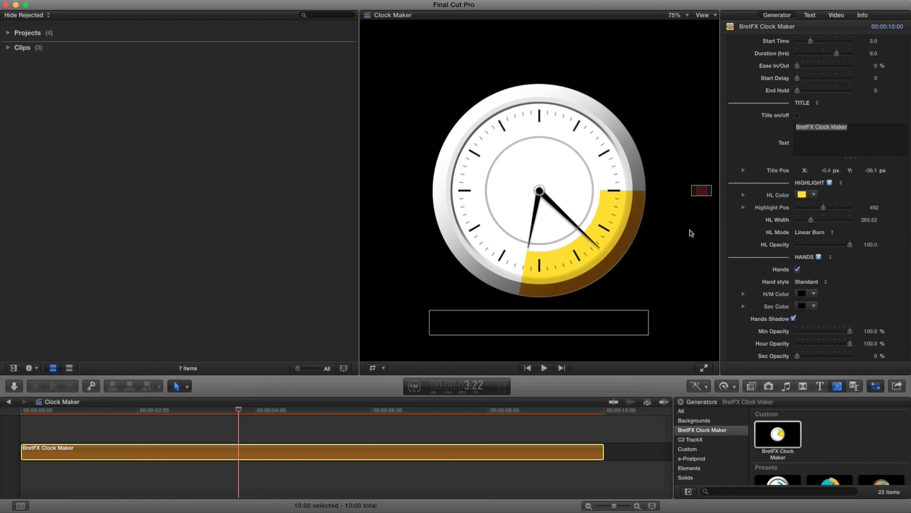
Adjust the highlight colour's green and blue values to get a brighter yellow, with blue at 4
{"action": "left_click", "coordinate": [802, 195]}
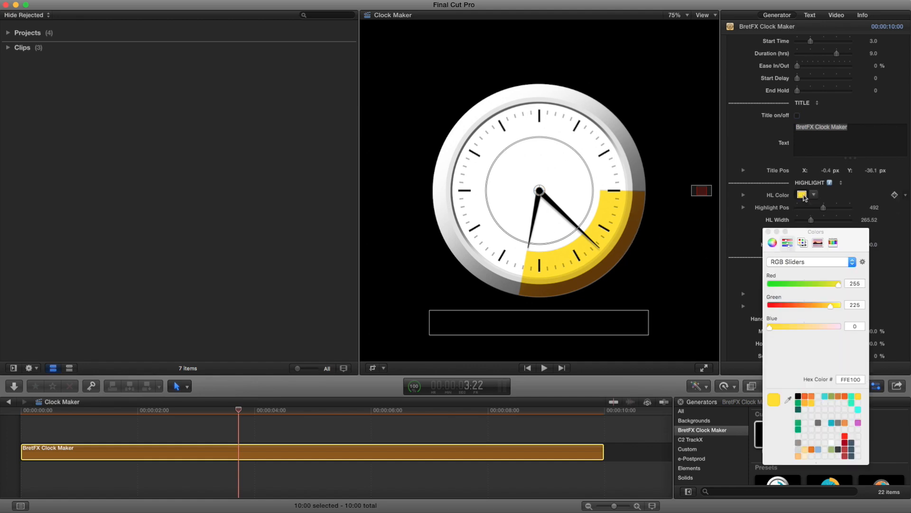
{"action": "mouse_move", "coordinate": [831, 305]}
{"action": "left_mouse_down"}
{"action": "mouse_move", "coordinate": [813, 308]}
{"action": "mouse_move", "coordinate": [825, 306]}
{"action": "left_mouse_up"}
{"action": "mouse_move", "coordinate": [771, 330]}
{"action": "left_mouse_down"}
{"action": "mouse_move", "coordinate": [780, 331]}
{"action": "mouse_move", "coordinate": [771, 328]}
{"action": "left_mouse_up"}
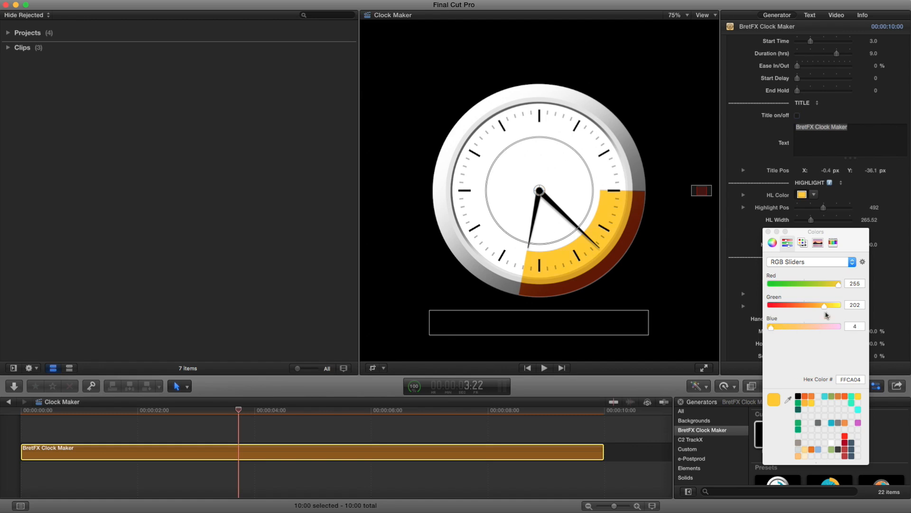
{"action": "left_click_drag", "start_coordinate": [826, 306], "coordinate": [831, 309]}
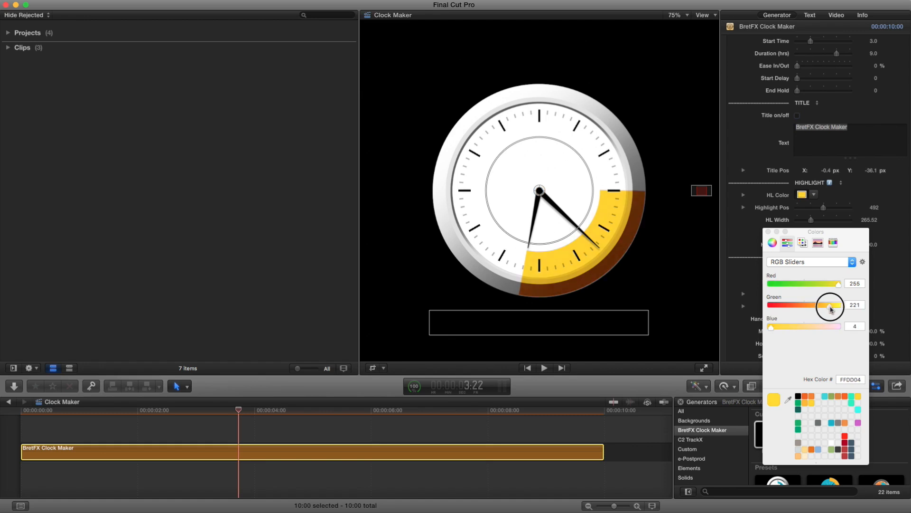
{"action": "left_click", "coordinate": [768, 232]}
{"action": "scroll", "coordinate": [764, 235], "scroll_direction": "down", "scroll_amount": 1}
{"action": "scroll", "coordinate": [805, 233], "scroll_direction": "up", "scroll_amount": 1}
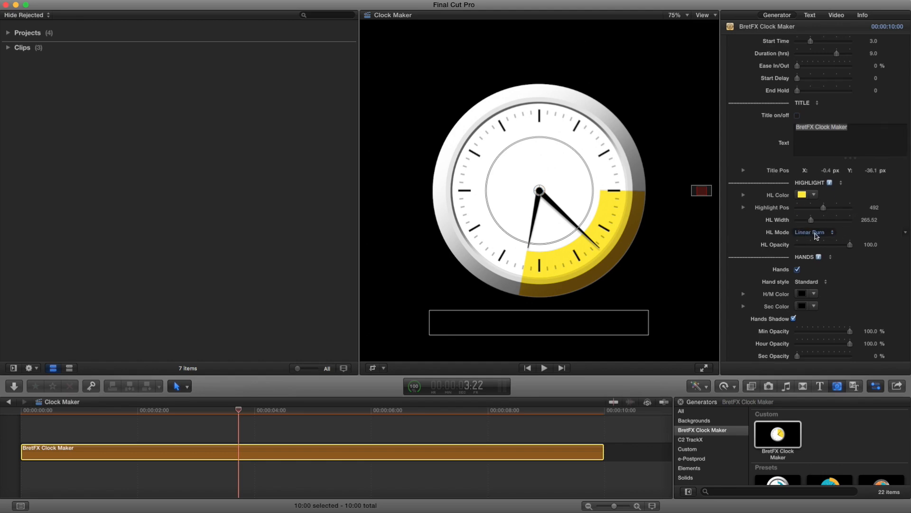